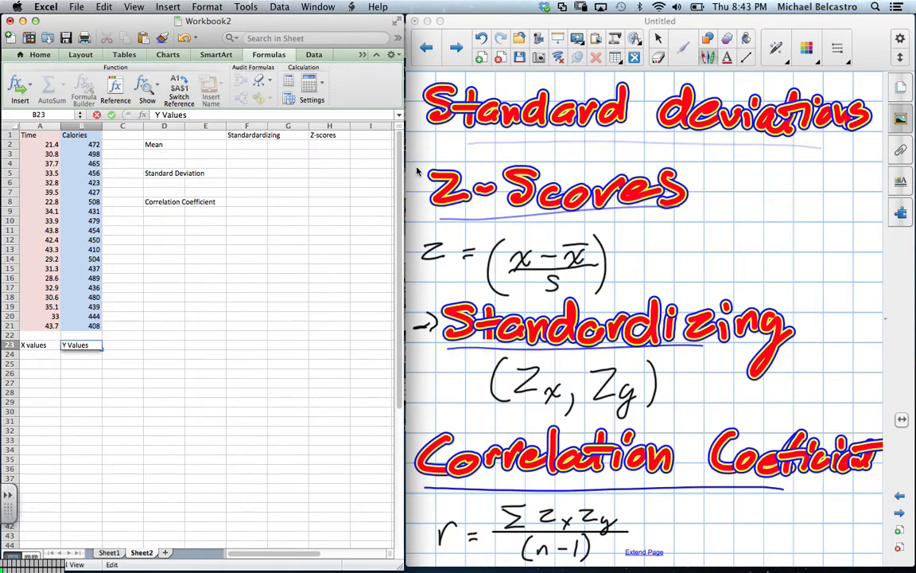
# Calculate the mean of the Time values in D3 with =AVERAGE(A2:A21)
pyautogui.click(156, 153)
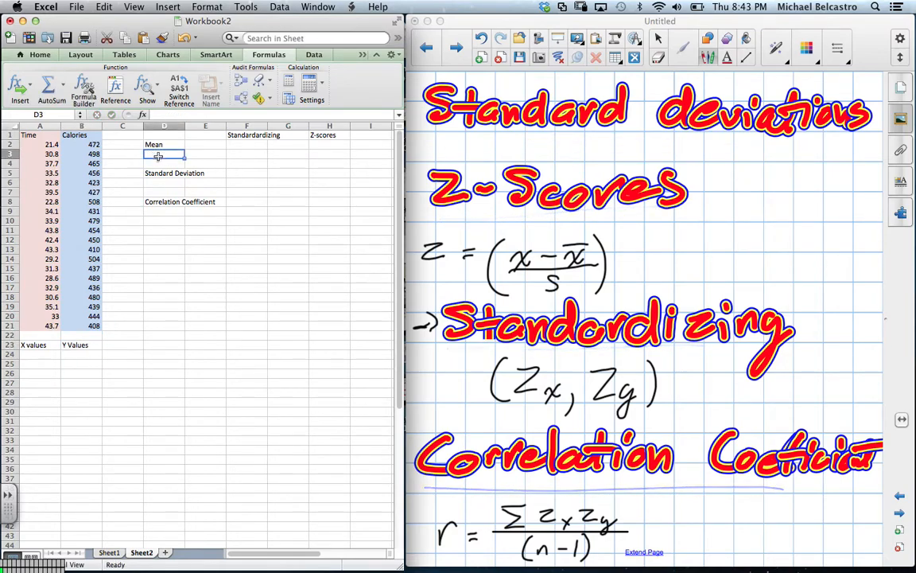
pyautogui.moveTo(40, 146); pyautogui.dragTo(40, 326)
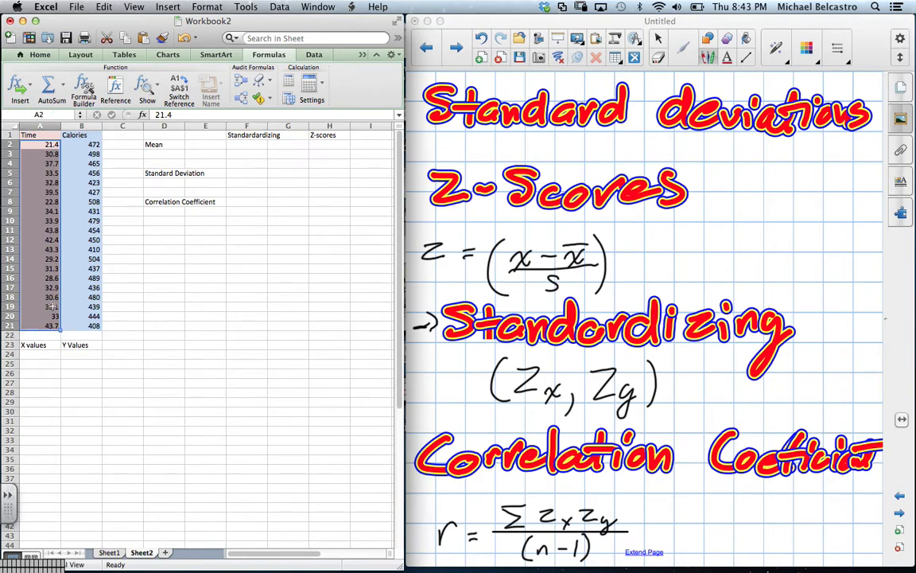
pyautogui.click(160, 151)
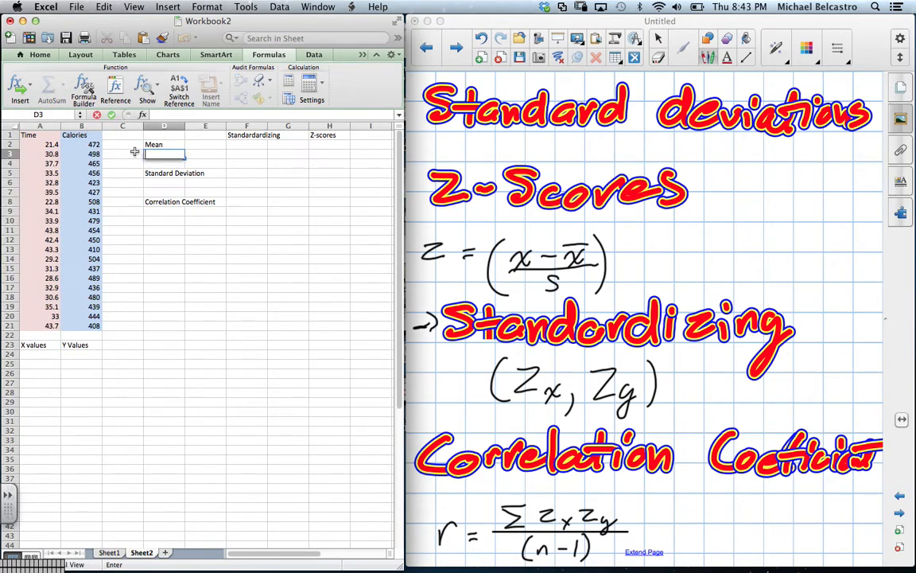
pyautogui.write('=AVG')
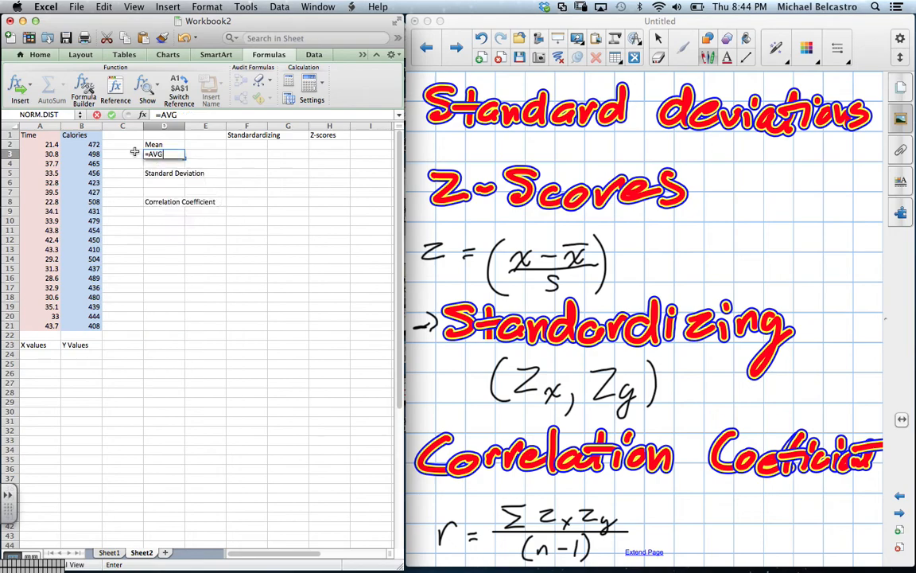
pyautogui.write('(')
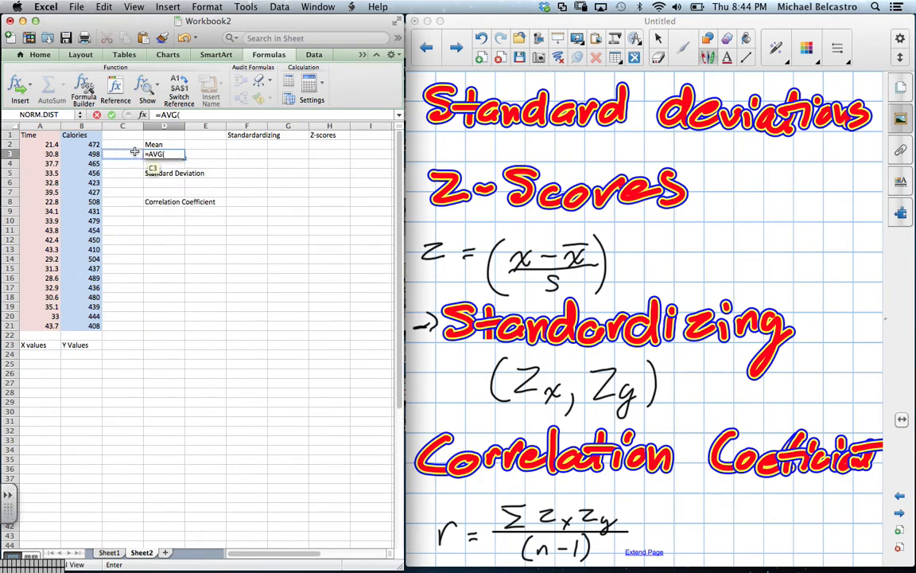
pyautogui.press('BackSpace')
pyautogui.press('BackSpace')
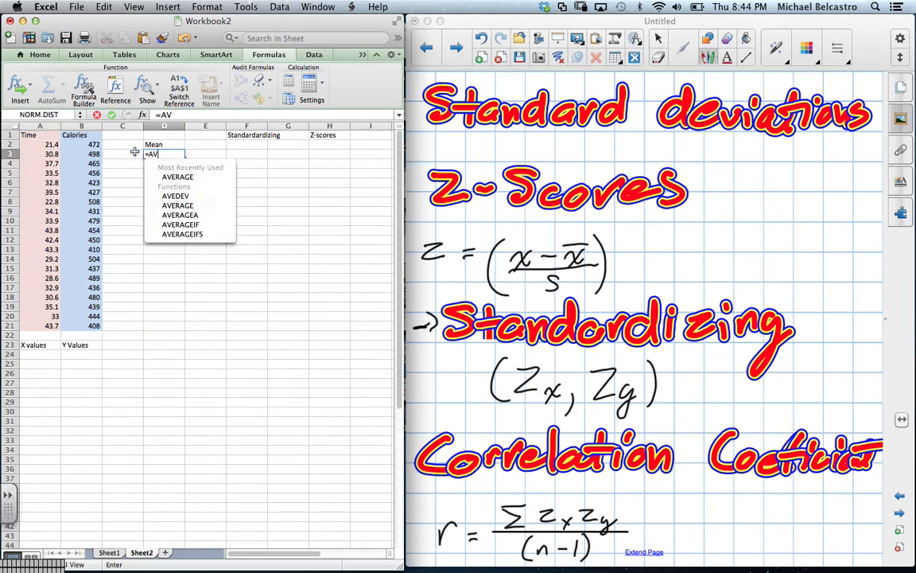
pyautogui.press('Down')
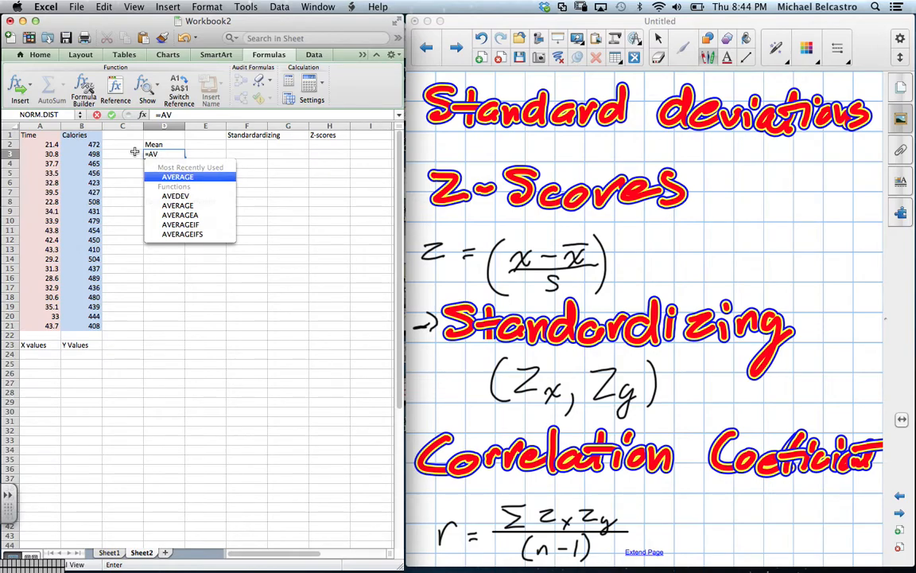
pyautogui.press('Tab')
pyautogui.click(44, 148)
pyautogui.moveTo(38, 144); pyautogui.dragTo(42, 325)
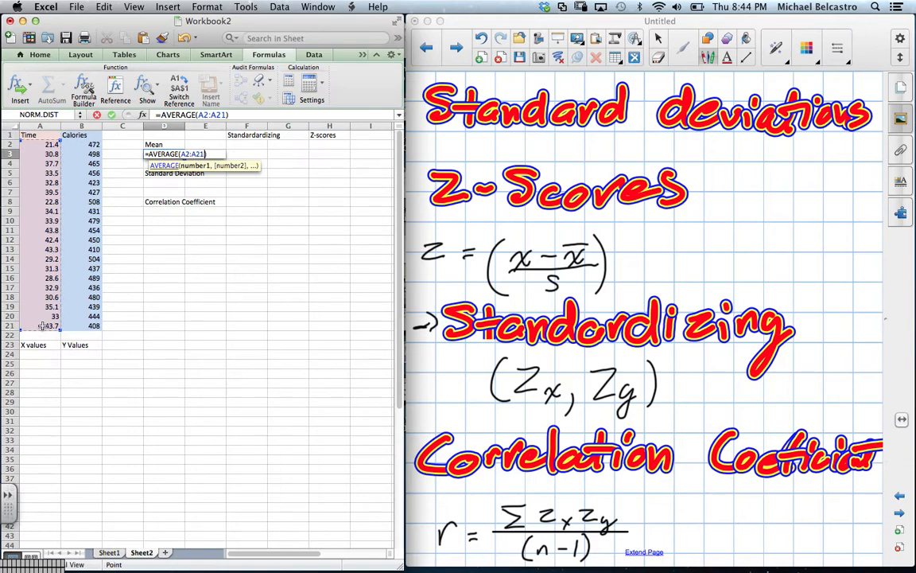
pyautogui.press('Return')
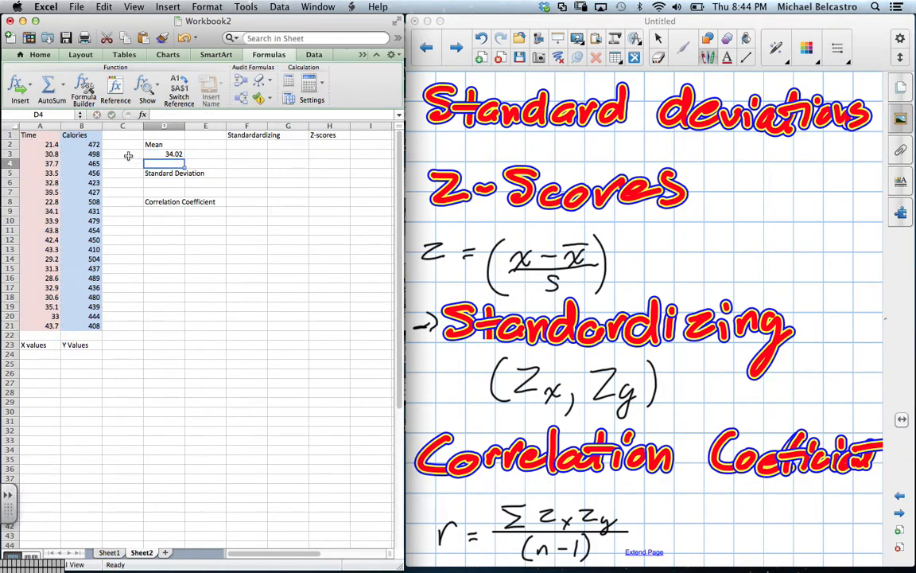
# Calculate the mean of the Calories values in E3 with =AVERAGE(B2:B21)
pyautogui.click(202, 153)
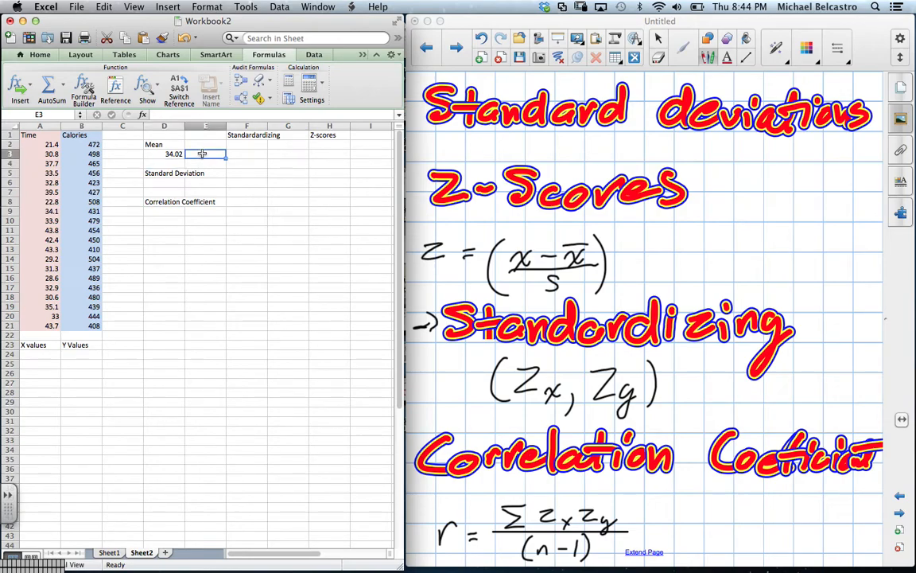
pyautogui.write('=AVERAGE')
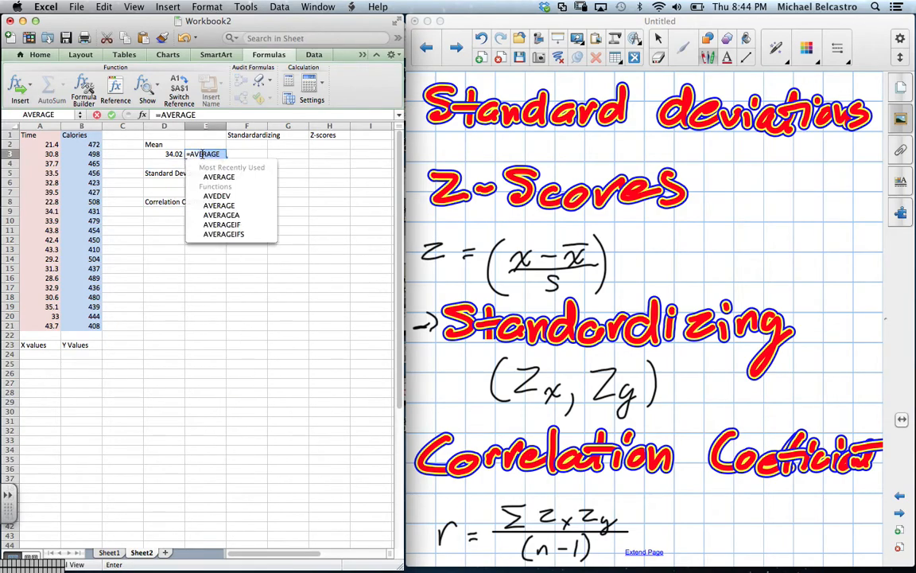
pyautogui.doubleClick(208, 176)
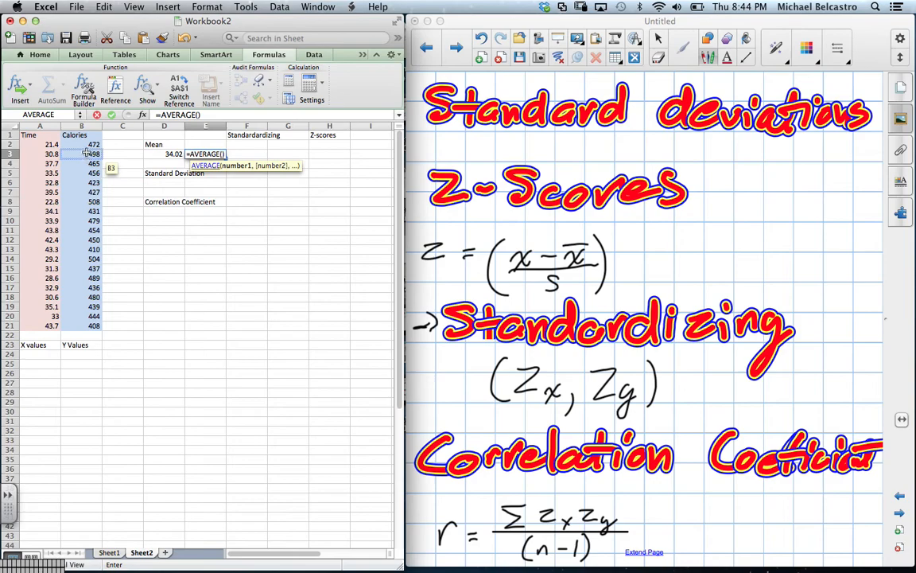
pyautogui.moveTo(83, 144); pyautogui.dragTo(90, 326)
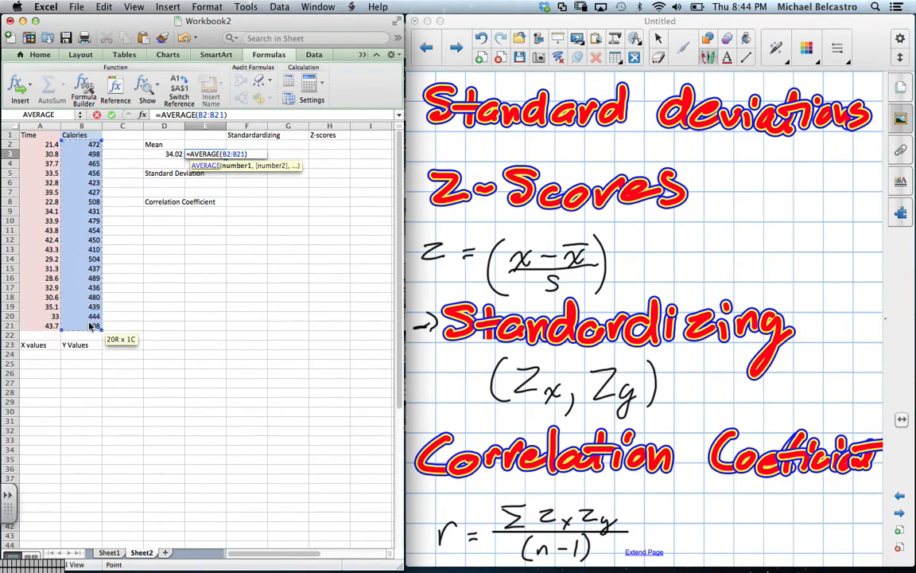
pyautogui.press('Return')
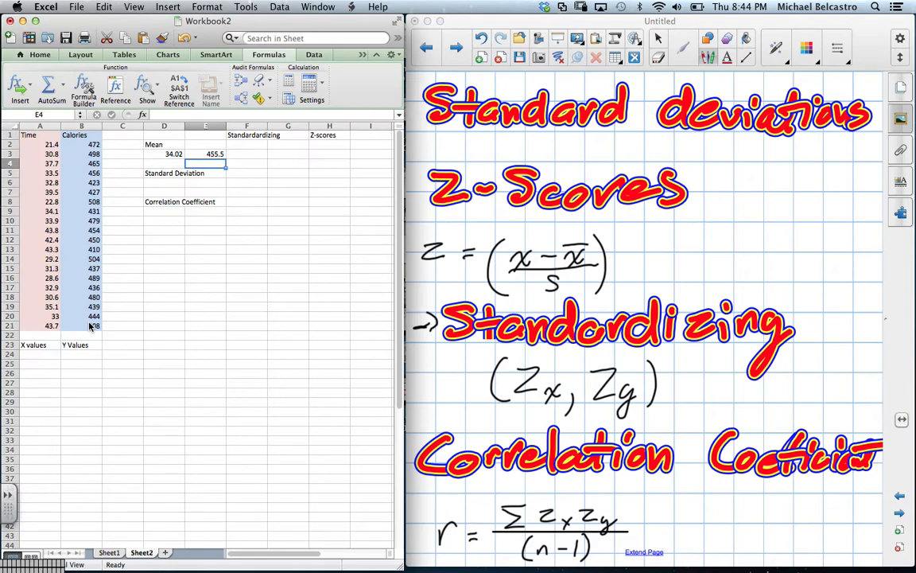
# Switch to Notebook and handwrite the heading "Mean" beside the Z-Scores heading using the Creative Pen
pyautogui.click(787, 52)
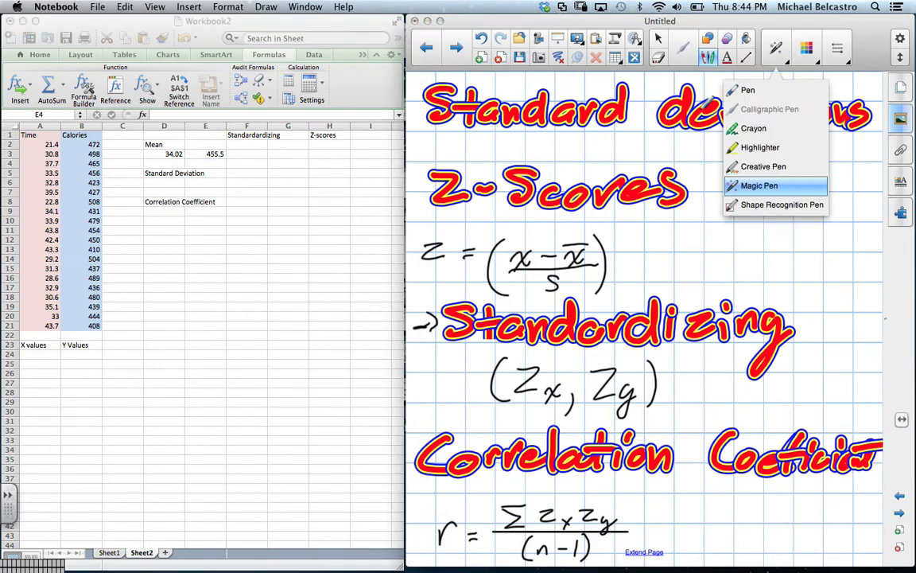
pyautogui.click(764, 166)
pyautogui.moveTo(747, 197)
pyautogui.mouseDown()
pyautogui.moveTo(750, 159)
pyautogui.moveTo(786, 195)
pyautogui.moveTo(832, 191)
pyautogui.mouseUp()
pyautogui.moveTo(834, 171); pyautogui.dragTo(857, 189)
# Handwrite "= AVERAGE()" below the Mean heading with the standard Pen and underline the function name
pyautogui.click(784, 58)
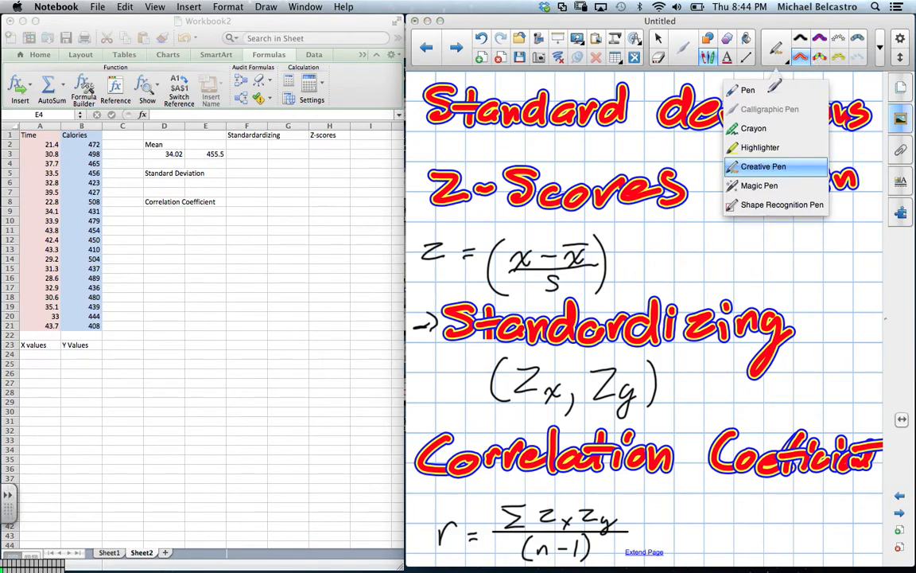
pyautogui.click(768, 90)
pyautogui.moveTo(724, 233); pyautogui.dragTo(734, 233)
pyautogui.moveTo(725, 239); pyautogui.dragTo(761, 245)
pyautogui.moveTo(750, 237)
pyautogui.mouseDown()
pyautogui.moveTo(777, 228)
pyautogui.moveTo(793, 242)
pyautogui.moveTo(794, 226)
pyautogui.mouseUp()
pyautogui.moveTo(782, 234); pyautogui.dragTo(797, 240)
pyautogui.moveTo(797, 223); pyautogui.dragTo(814, 244)
pyautogui.moveTo(821, 225)
pyautogui.mouseDown()
pyautogui.moveTo(827, 244)
pyautogui.moveTo(826, 236)
pyautogui.mouseUp()
pyautogui.moveTo(842, 228)
pyautogui.mouseDown()
pyautogui.moveTo(842, 239)
pyautogui.moveTo(855, 243)
pyautogui.moveTo(858, 214)
pyautogui.mouseUp()
pyautogui.moveTo(845, 227); pyautogui.dragTo(854, 226)
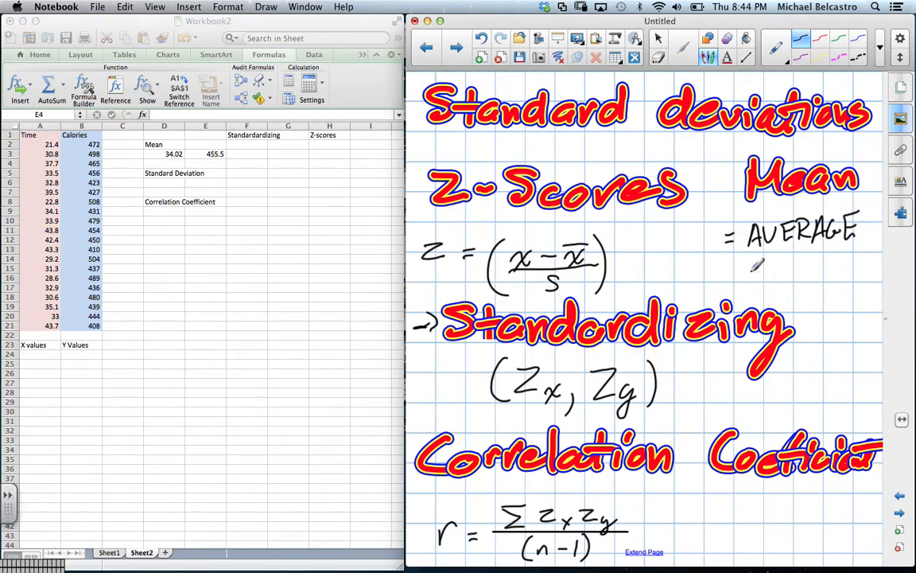
pyautogui.moveTo(741, 256); pyautogui.dragTo(866, 248)
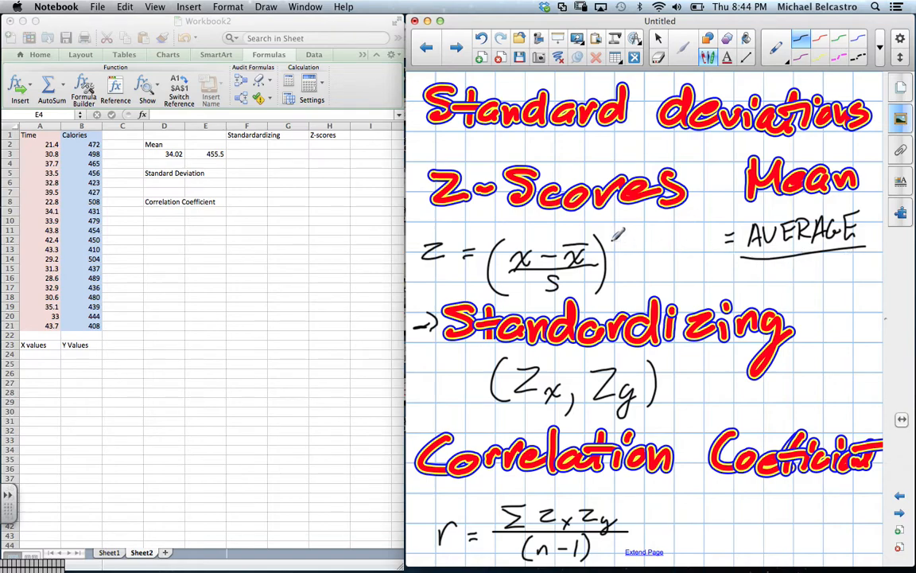
pyautogui.moveTo(868, 224); pyautogui.dragTo(865, 239)
pyautogui.moveTo(873, 207); pyautogui.dragTo(875, 235)
# Switch to Excel and calculate the standard deviation of the Time values in D6 with =STDEV.P(A2:A21)
pyautogui.click(169, 184)
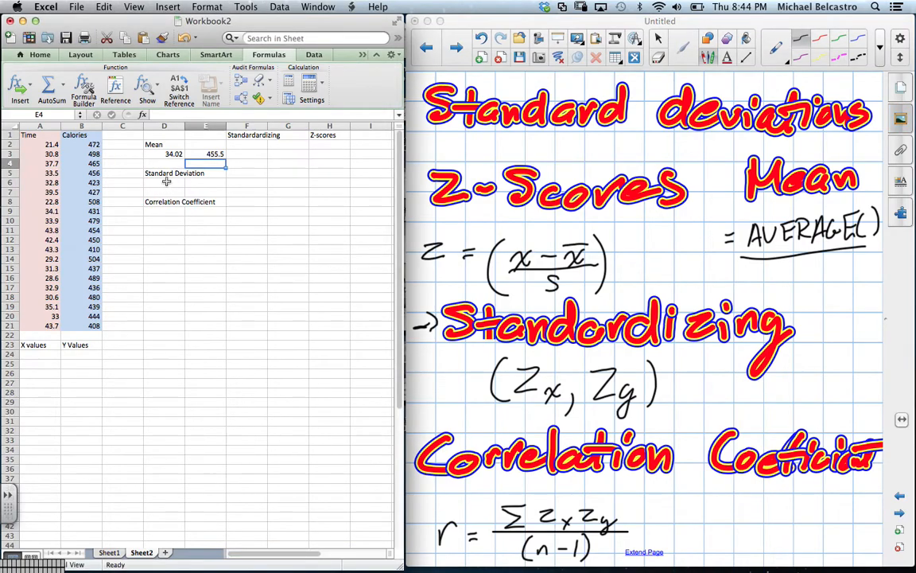
pyautogui.moveTo(42, 144); pyautogui.dragTo(46, 324)
pyautogui.click(149, 183)
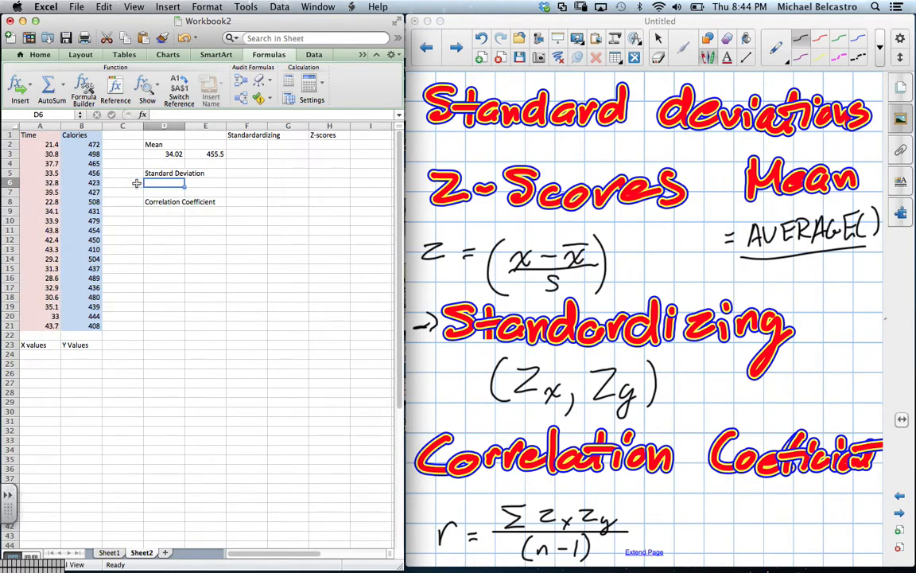
pyautogui.write('=s')
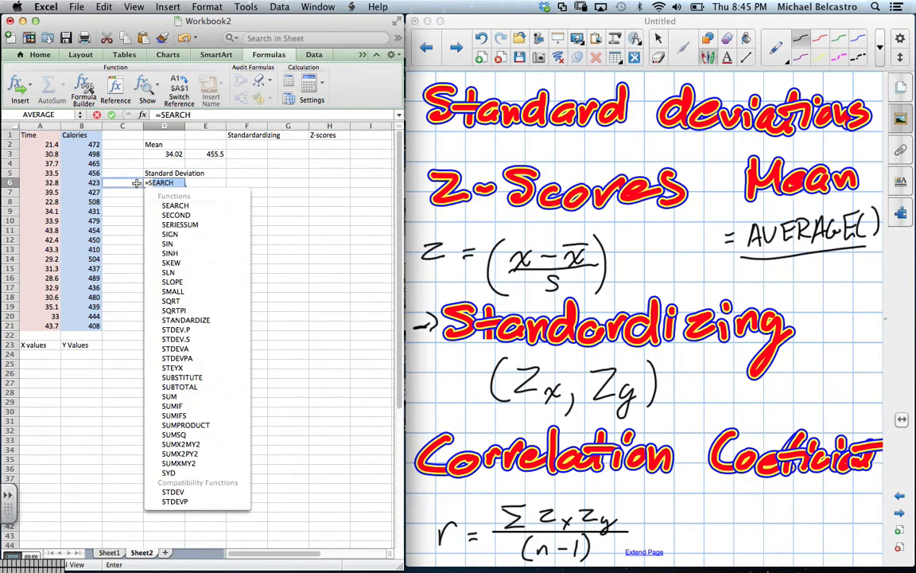
pyautogui.write('tANDARDIZE')
pyautogui.press('Down')
pyautogui.press('Tab')
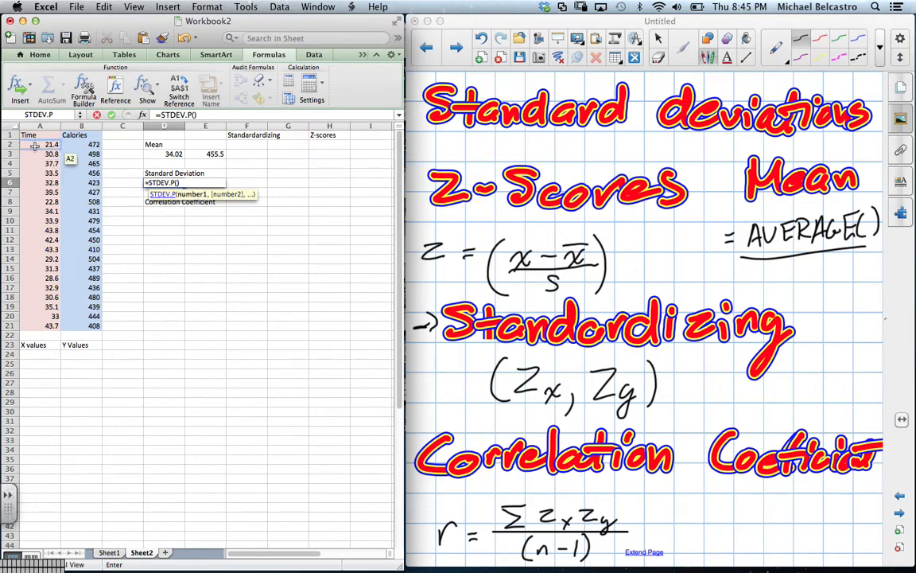
pyautogui.moveTo(35, 146); pyautogui.dragTo(41, 329)
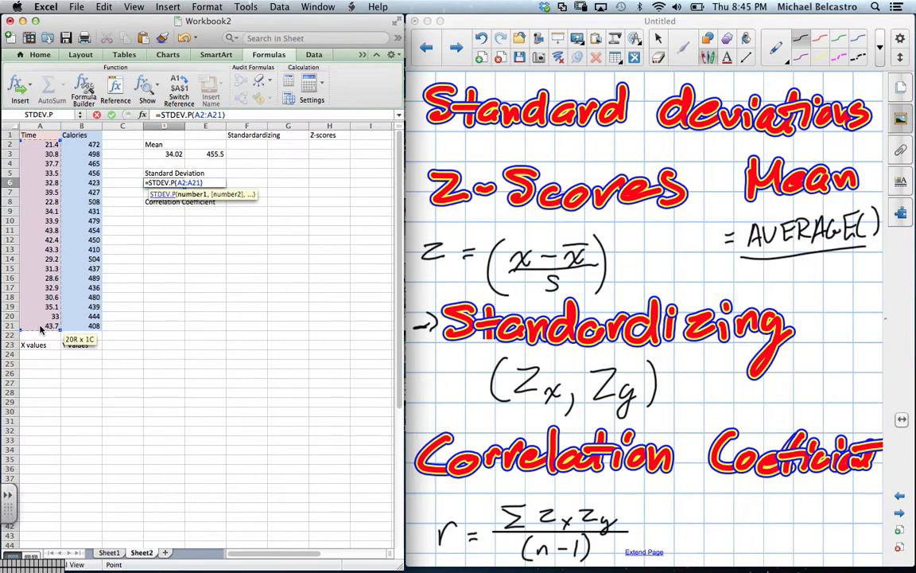
pyautogui.press('Return')
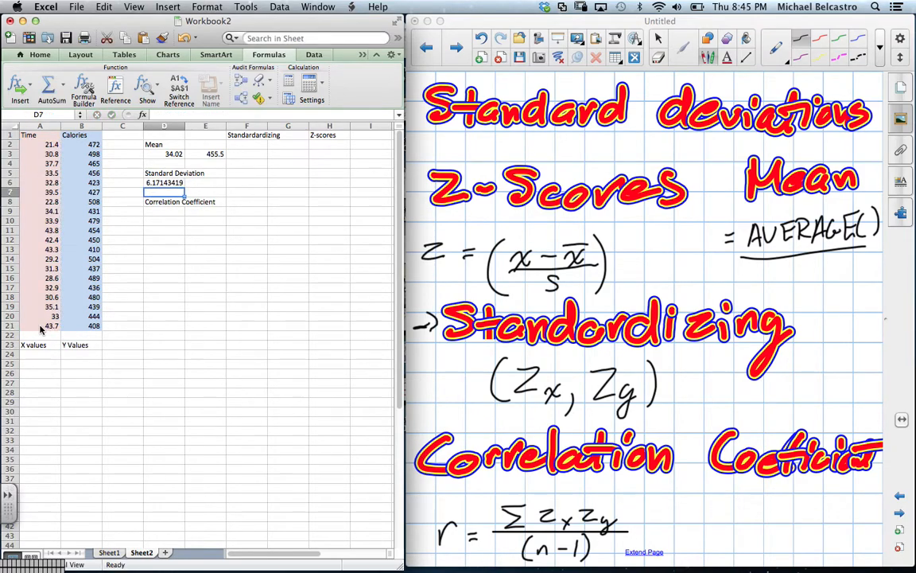
# Calculate the standard deviation of the Calories values in E6 with =STDEV.P(B2:B21)
pyautogui.press('Up')
pyautogui.press('Right')
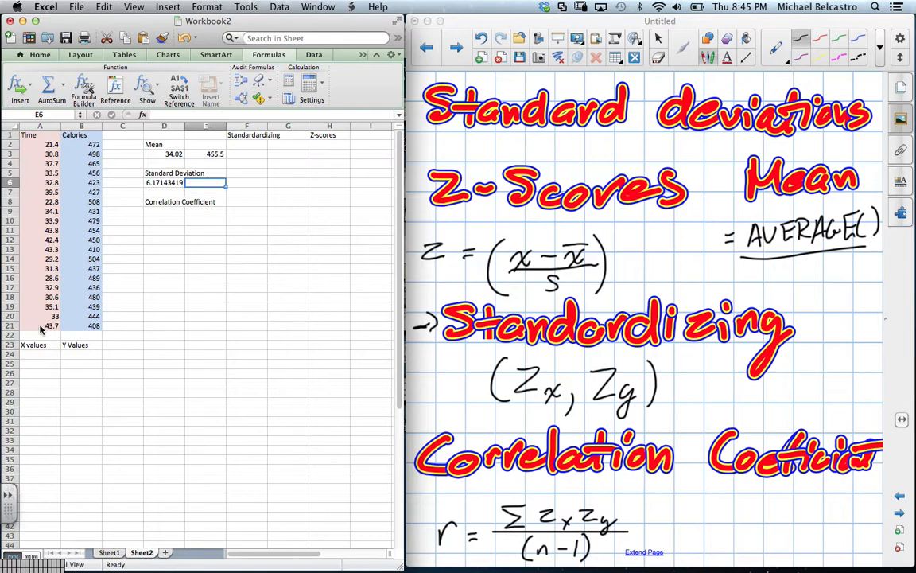
pyautogui.write('=STDEV.P')
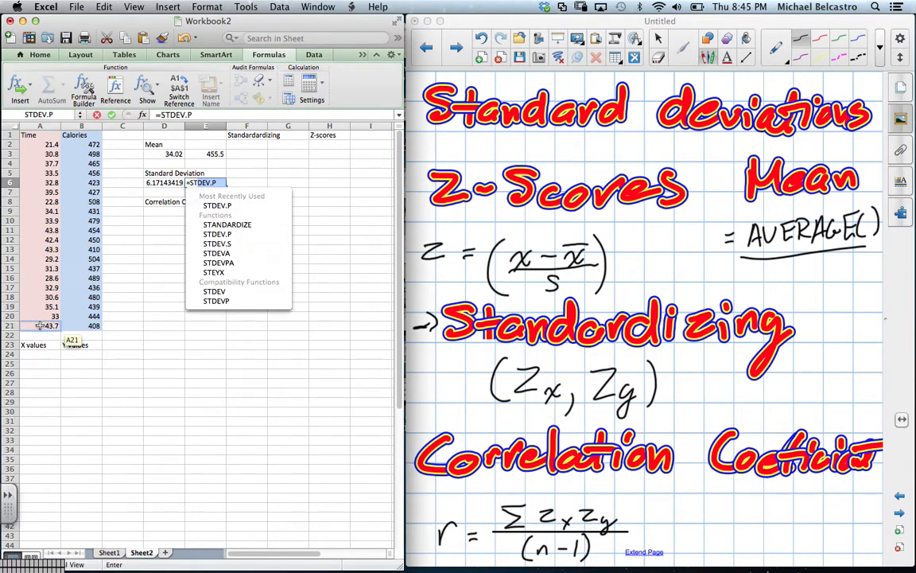
pyautogui.write('(')
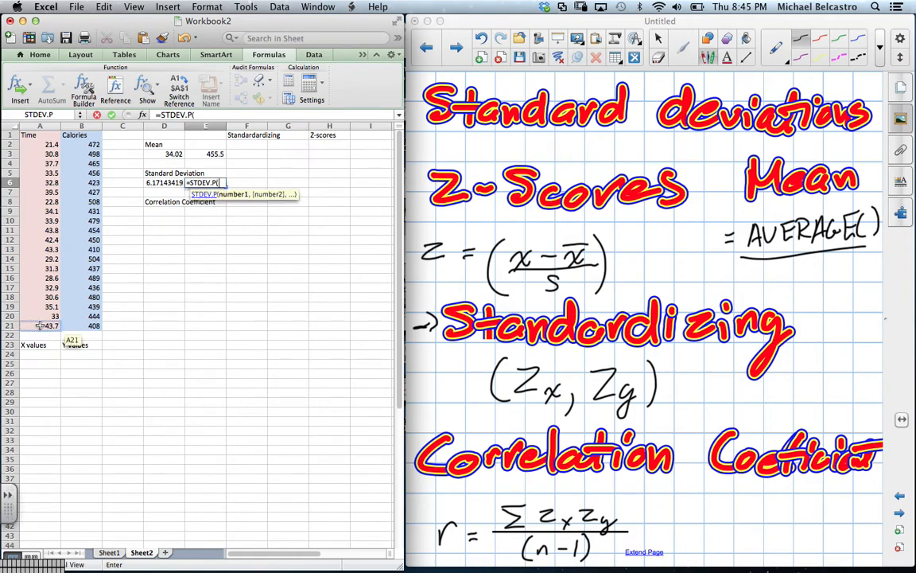
pyautogui.click(83, 144)
pyautogui.moveTo(83, 144); pyautogui.dragTo(96, 327)
pyautogui.write(')')
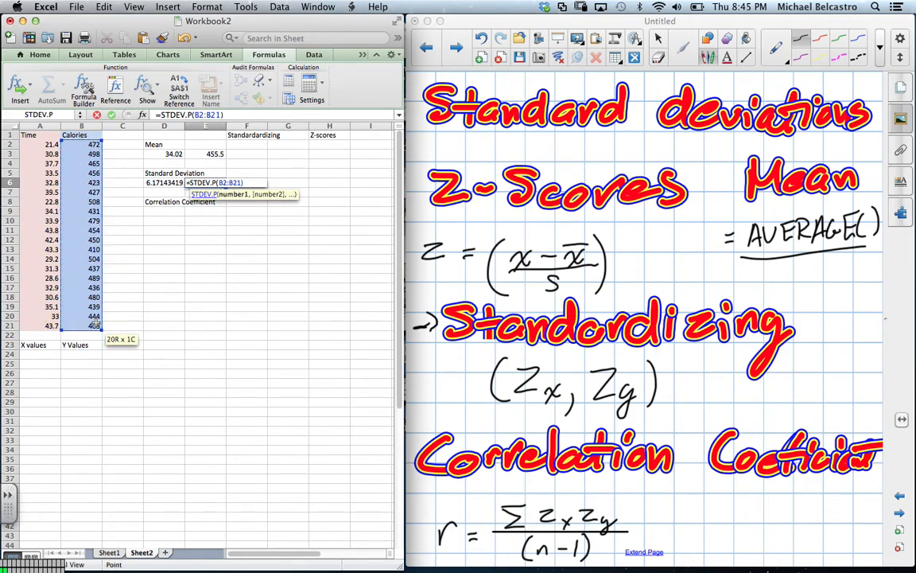
pyautogui.press('Return')
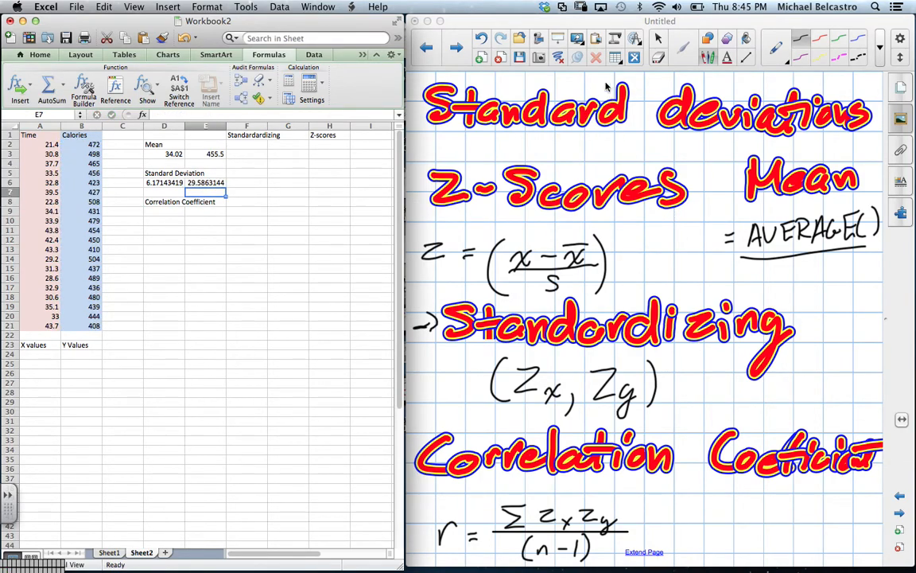
# Switch to Notebook and handwrite "= STDEV.P" in black below the Standard deviations heading
pyautogui.click(817, 47)
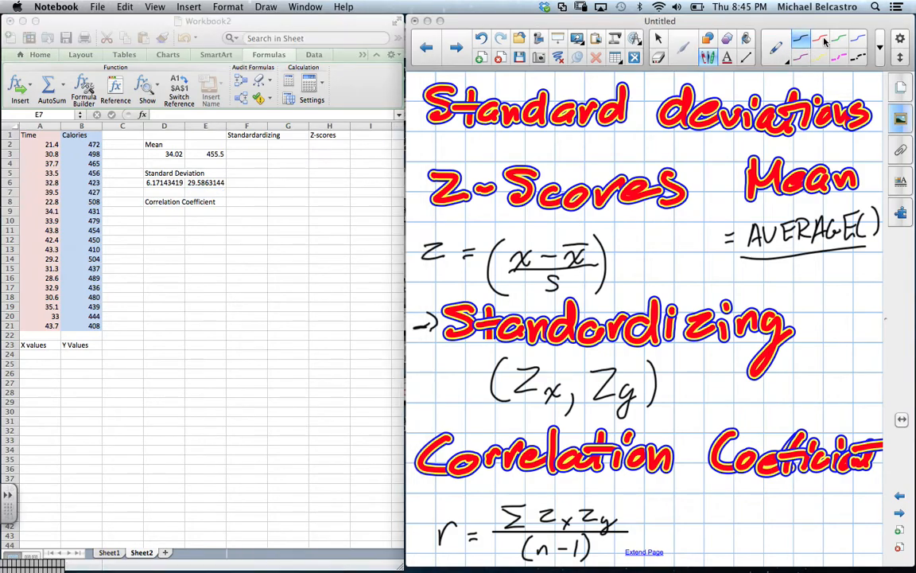
pyautogui.moveTo(442, 147); pyautogui.dragTo(453, 146)
pyautogui.moveTo(442, 152)
pyautogui.mouseDown()
pyautogui.moveTo(493, 157)
pyautogui.moveTo(507, 137)
pyautogui.moveTo(513, 156)
pyautogui.moveTo(542, 154)
pyautogui.moveTo(548, 136)
pyautogui.mouseUp()
pyautogui.moveTo(535, 146)
pyautogui.mouseDown()
pyautogui.moveTo(559, 156)
pyautogui.moveTo(570, 137)
pyautogui.moveTo(578, 162)
pyautogui.moveTo(580, 151)
pyautogui.mouseUp()
pyautogui.click(569, 154)
# Check the formula in Excel cell D6, add "( ; )" after the handwritten STDEV.P in Notebook, and close the cell edit without changes
pyautogui.click(168, 185)
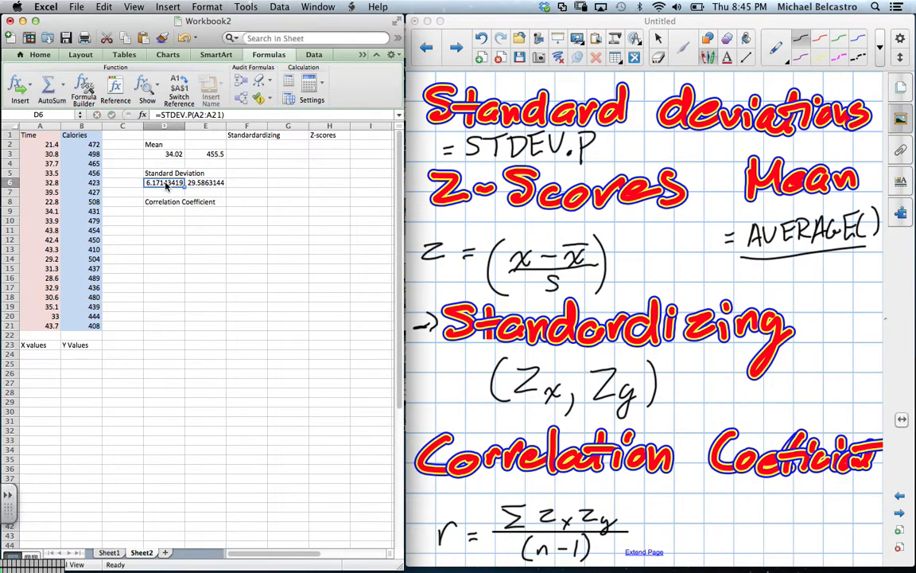
pyautogui.doubleClick(167, 182)
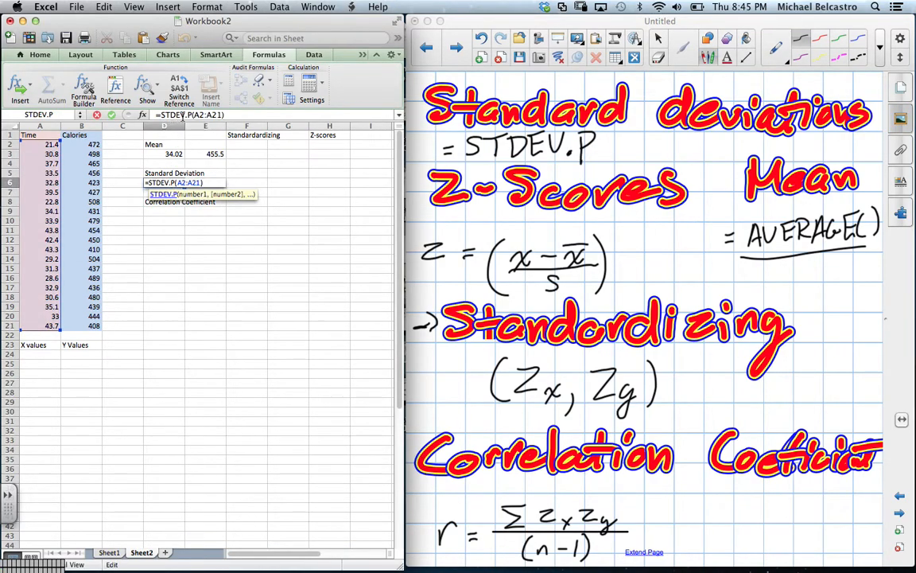
pyautogui.click(540, 136)
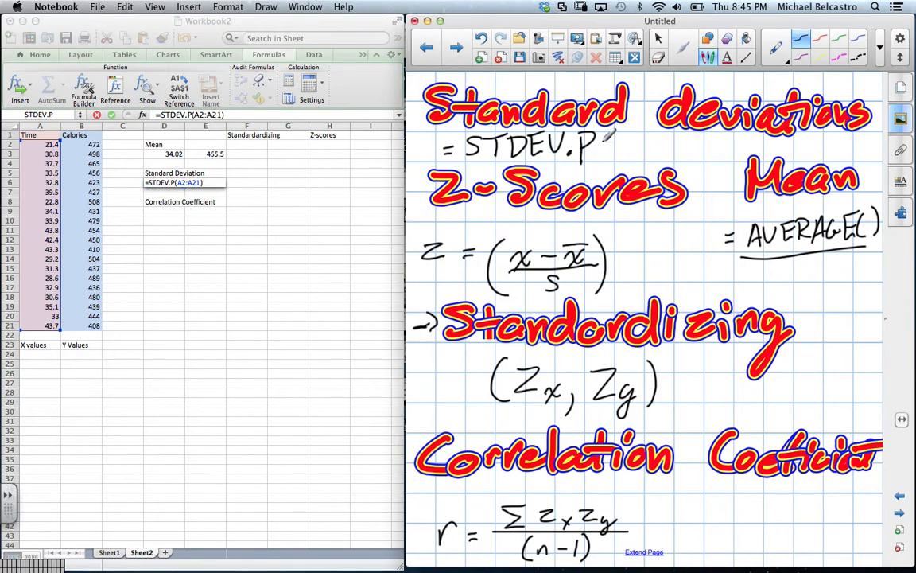
pyautogui.moveTo(613, 137)
pyautogui.mouseDown()
pyautogui.moveTo(611, 162)
pyautogui.moveTo(641, 159)
pyautogui.mouseUp()
pyautogui.click(643, 143)
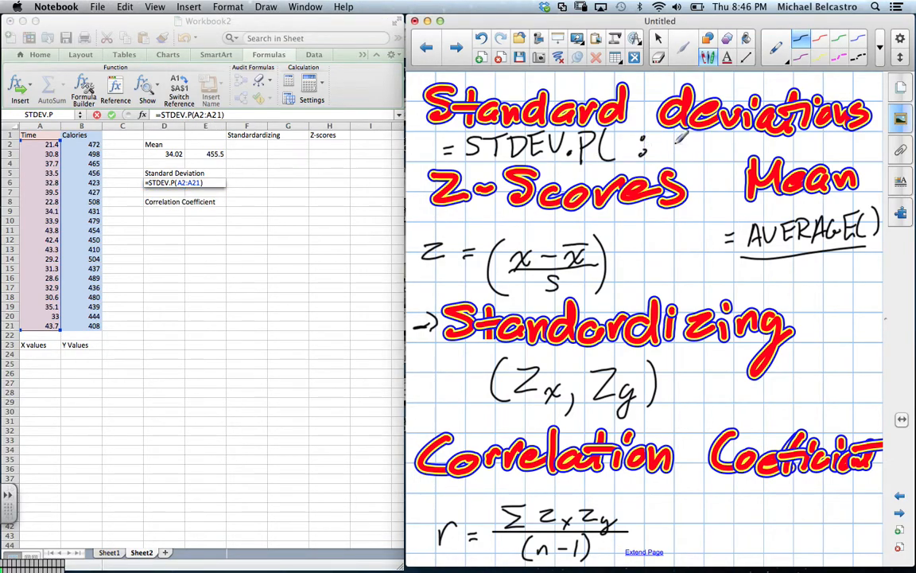
pyautogui.moveTo(682, 132); pyautogui.dragTo(685, 159)
pyautogui.click(158, 182)
pyautogui.press('Return')
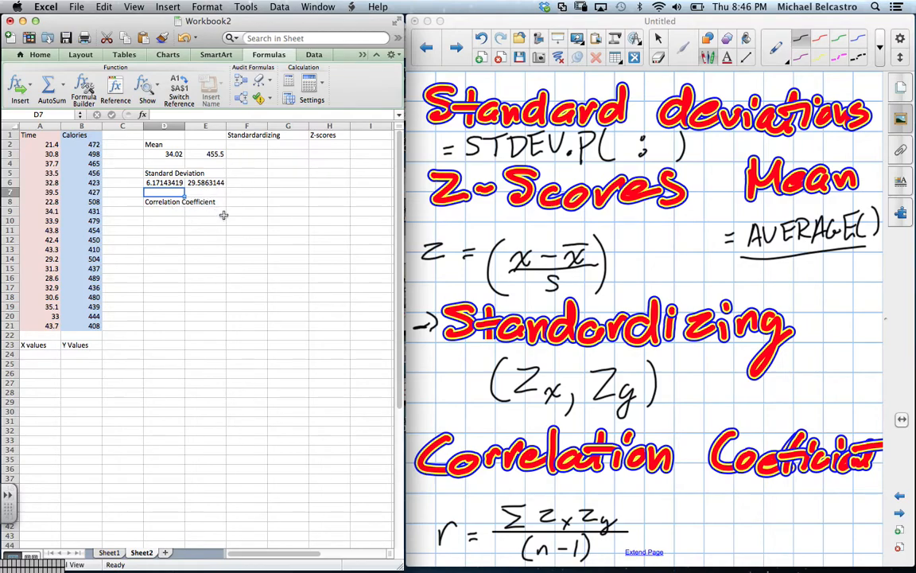
# Calculate the correlation coefficient of Time and Calories in D9 with =CORREL(A2:A21,B2:B21)
pyautogui.click(175, 212)
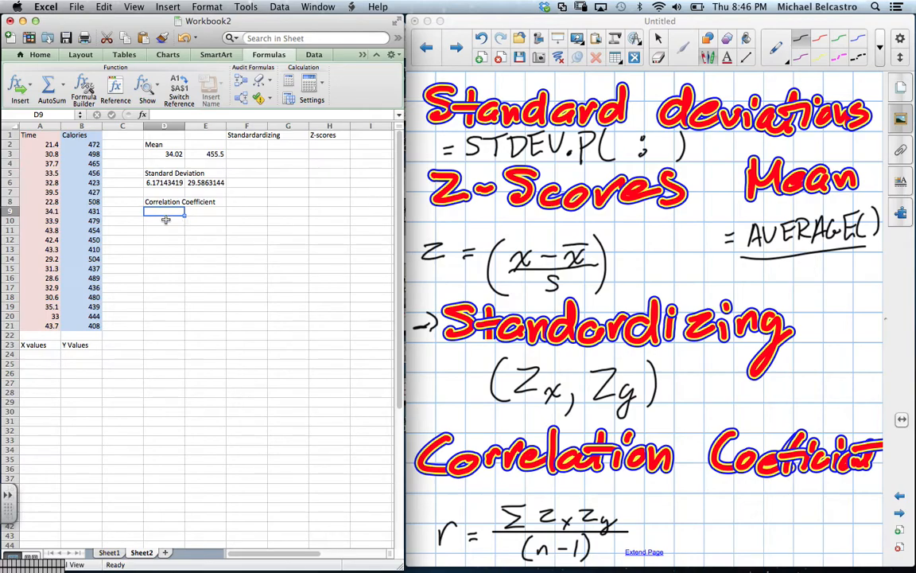
pyautogui.write('=co')
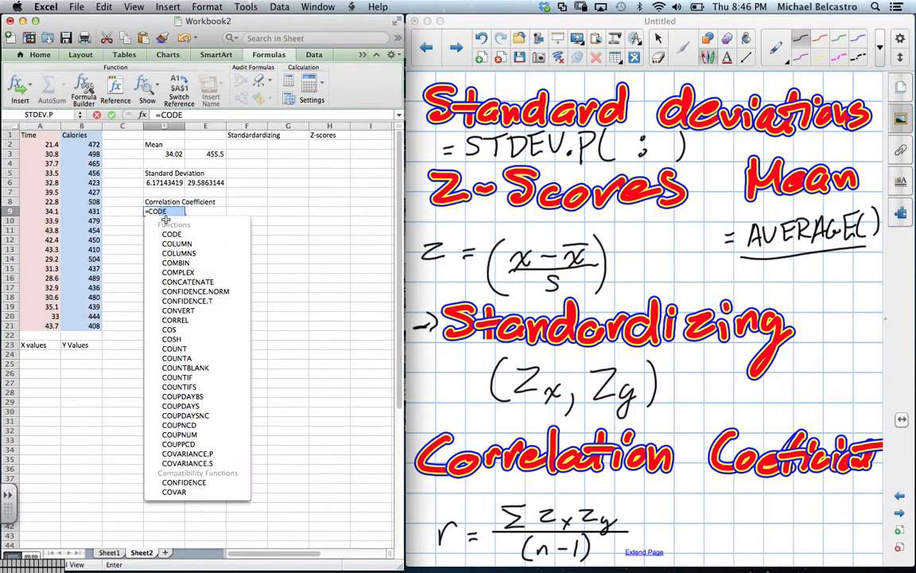
pyautogui.write('r')
pyautogui.press('Down')
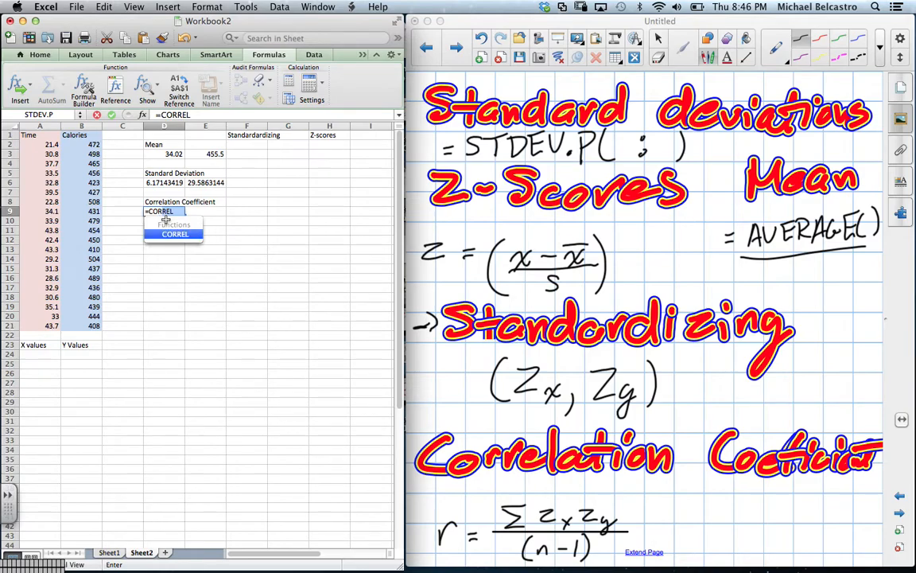
pyautogui.press('Tab')
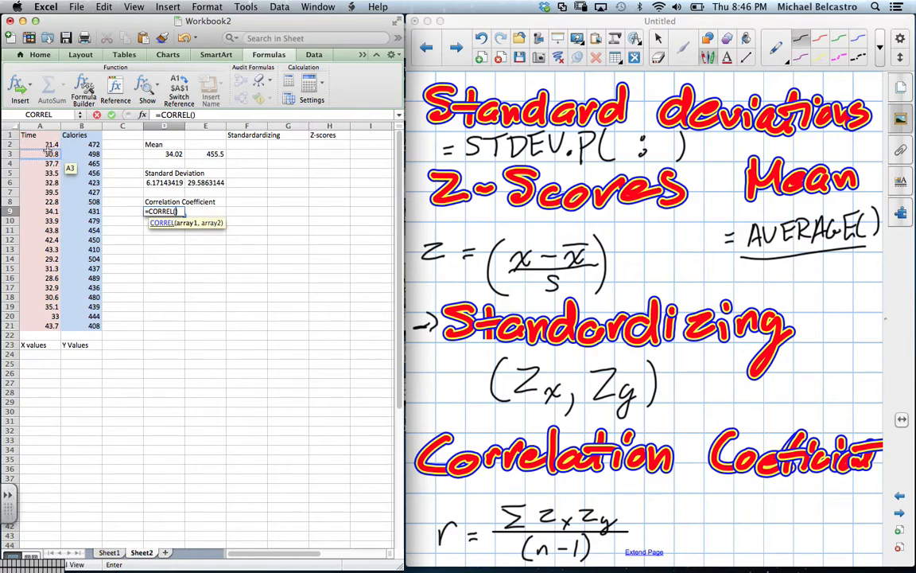
pyautogui.moveTo(49, 144); pyautogui.dragTo(49, 323)
pyautogui.write(',')
pyautogui.moveTo(86, 144); pyautogui.dragTo(92, 326)
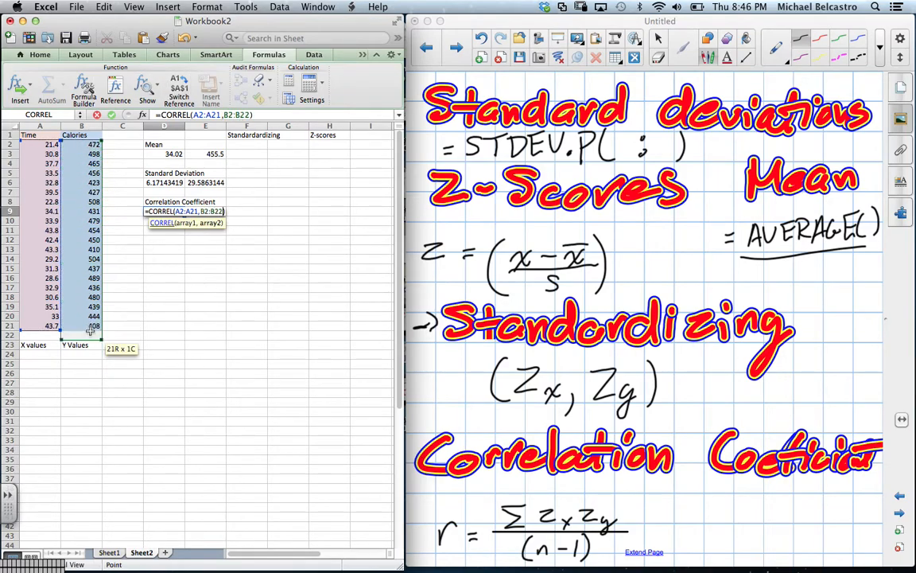
pyautogui.press('Return')
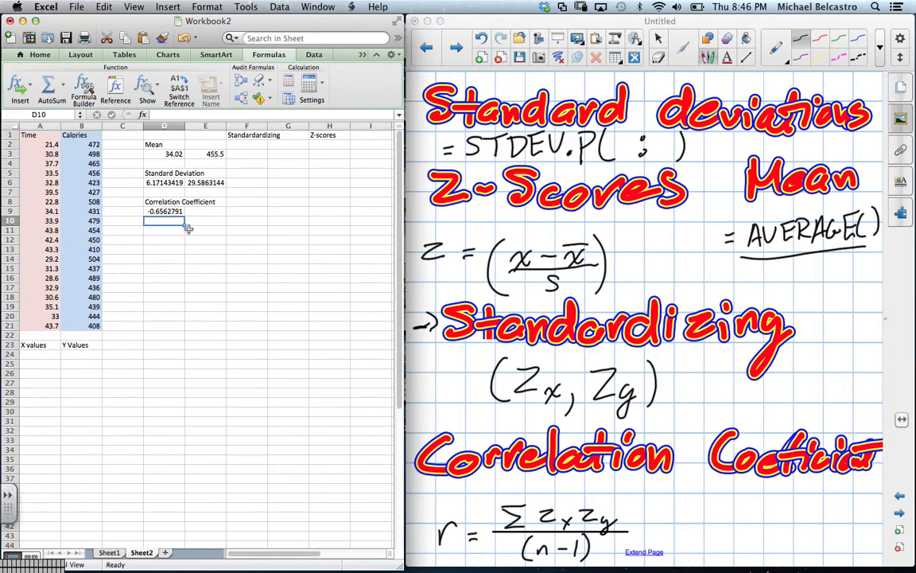
# Switch to Notebook, handwrite "= CORREL ( : )" in black beside the r formula, and underline the S of the Standardizing heading
pyautogui.click(703, 512)
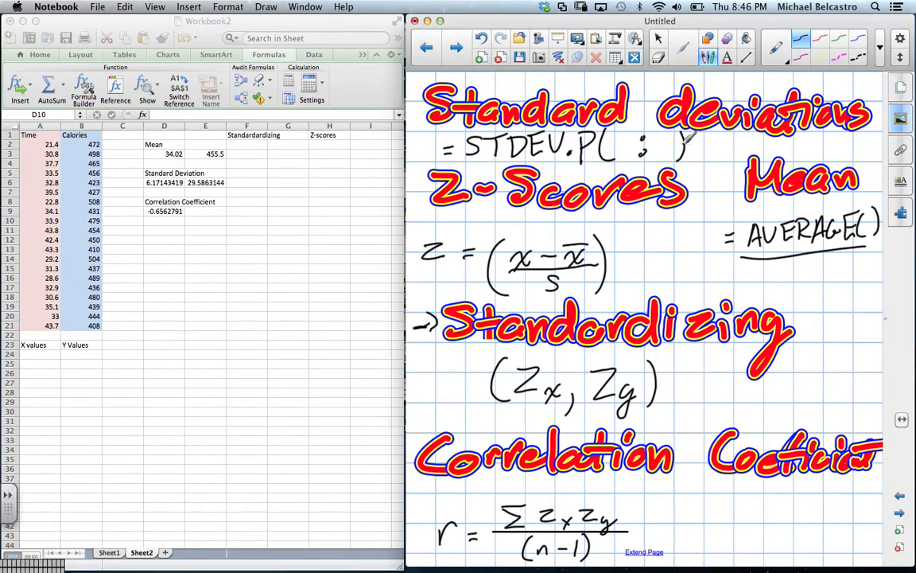
pyautogui.click(802, 37)
pyautogui.moveTo(666, 514); pyautogui.dragTo(676, 513)
pyautogui.moveTo(667, 518)
pyautogui.mouseDown()
pyautogui.moveTo(699, 522)
pyautogui.moveTo(710, 507)
pyautogui.moveTo(719, 523)
pyautogui.moveTo(749, 521)
pyautogui.moveTo(758, 506)
pyautogui.moveTo(766, 519)
pyautogui.moveTo(788, 522)
pyautogui.moveTo(808, 507)
pyautogui.moveTo(825, 524)
pyautogui.mouseUp()
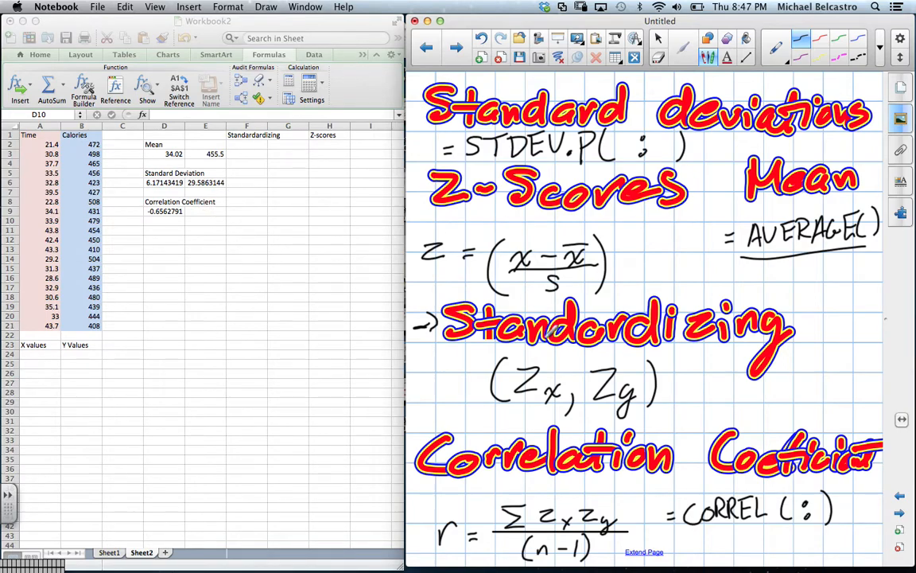
pyautogui.moveTo(436, 350); pyautogui.dragTo(475, 348)
# Switch to Excel and standardize the first Time value in F2 with =STANDARDIZE(A2,D3,D6)
pyautogui.click(254, 148)
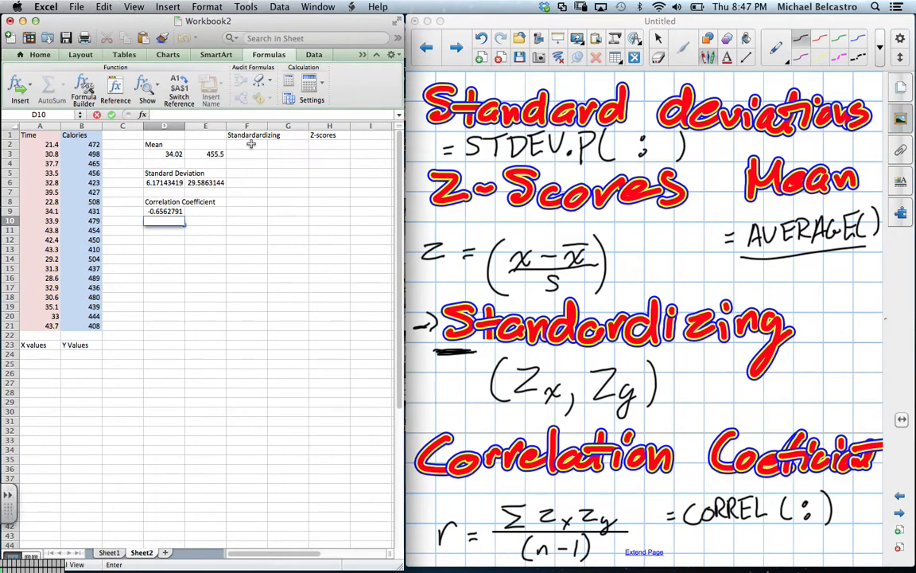
pyautogui.click(238, 145)
pyautogui.write('=STDEV.P')
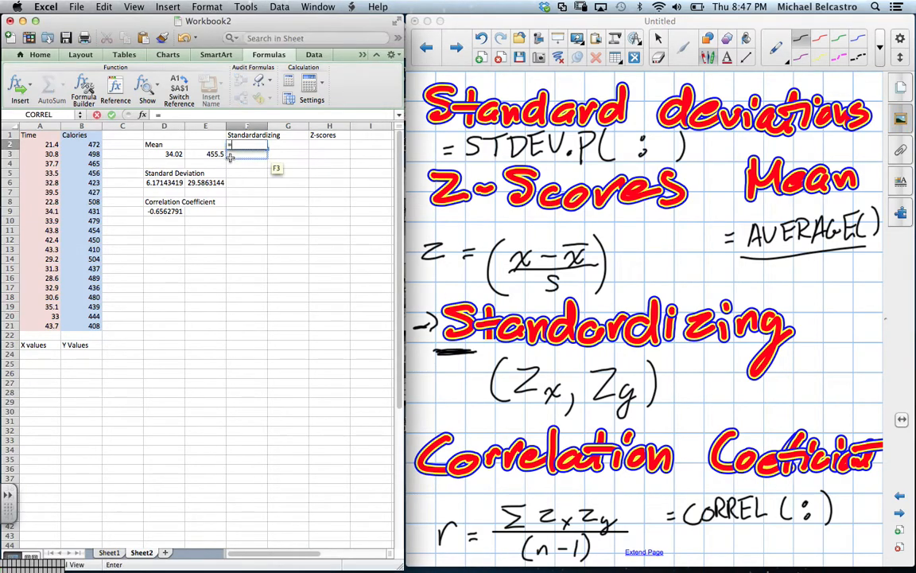
pyautogui.press('Down')
pyautogui.press('Down')
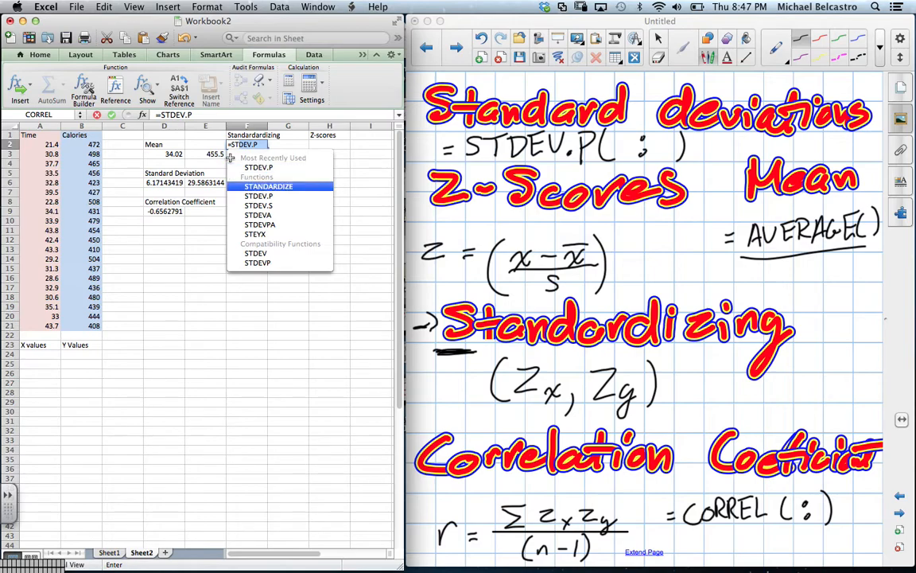
pyautogui.press('Tab')
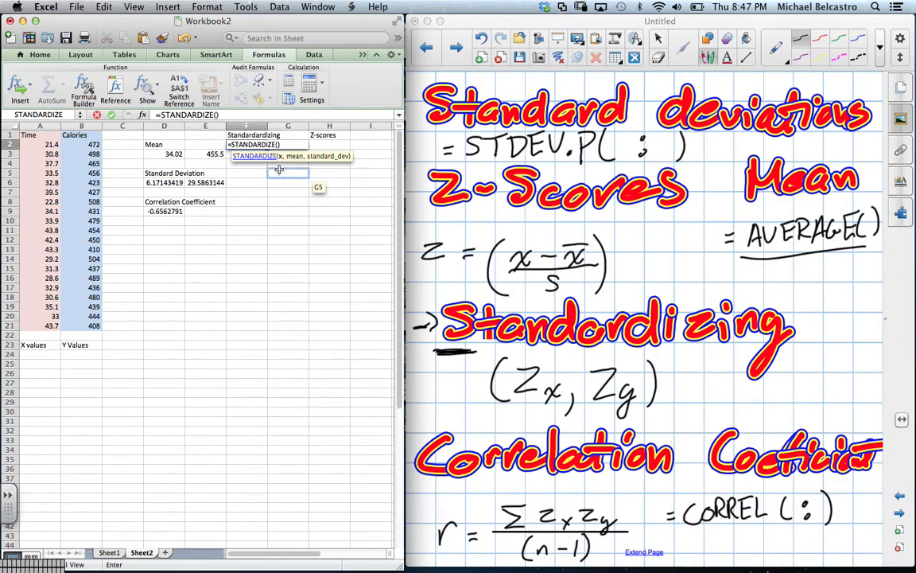
pyautogui.click(46, 145)
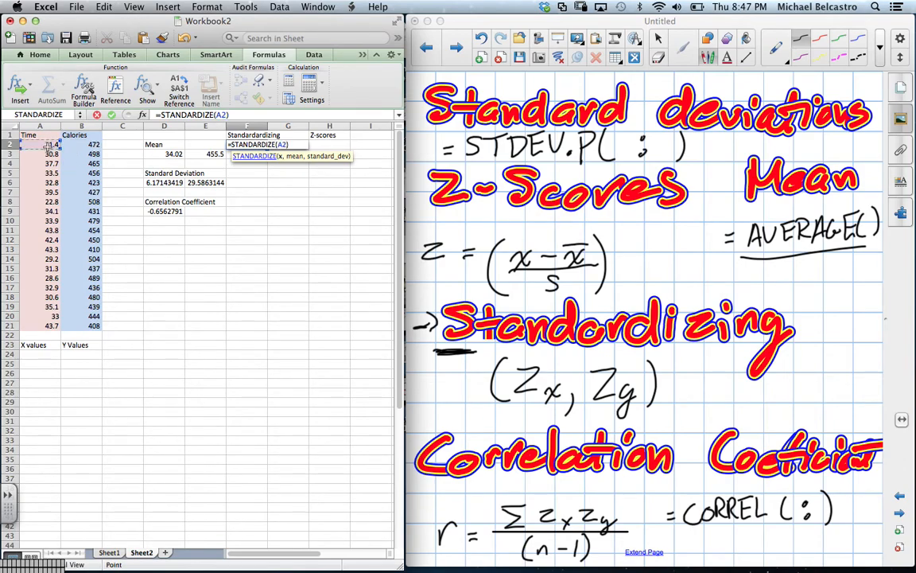
pyautogui.write(',')
pyautogui.click(166, 155)
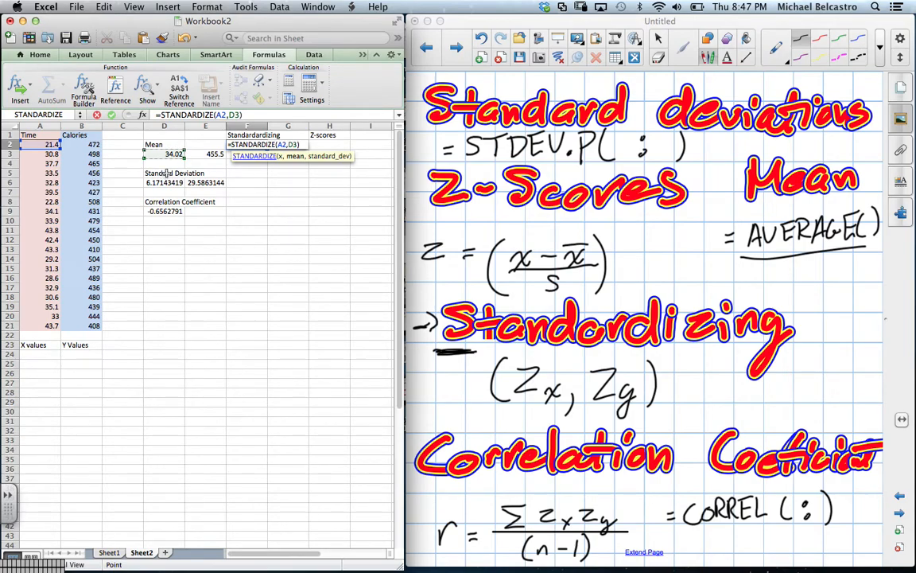
pyautogui.write(',')
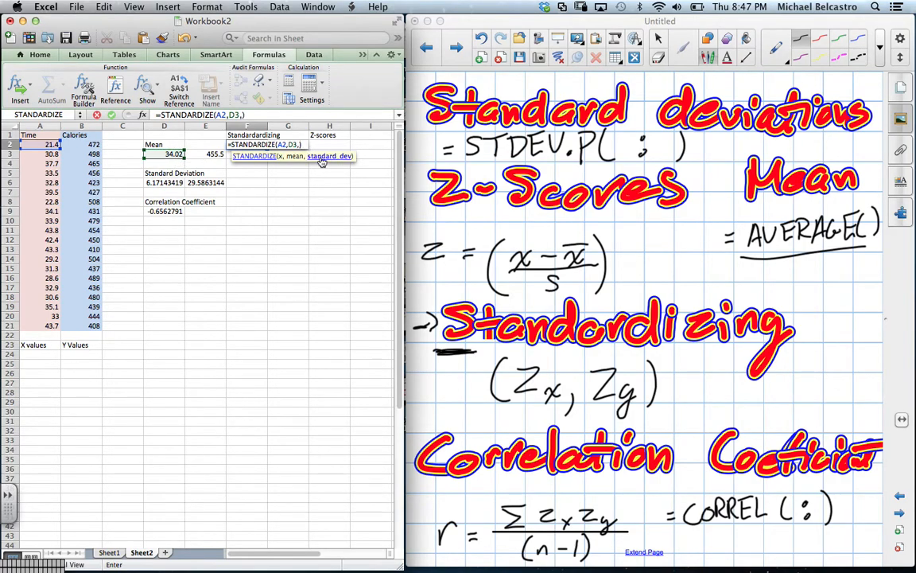
pyautogui.click(164, 186)
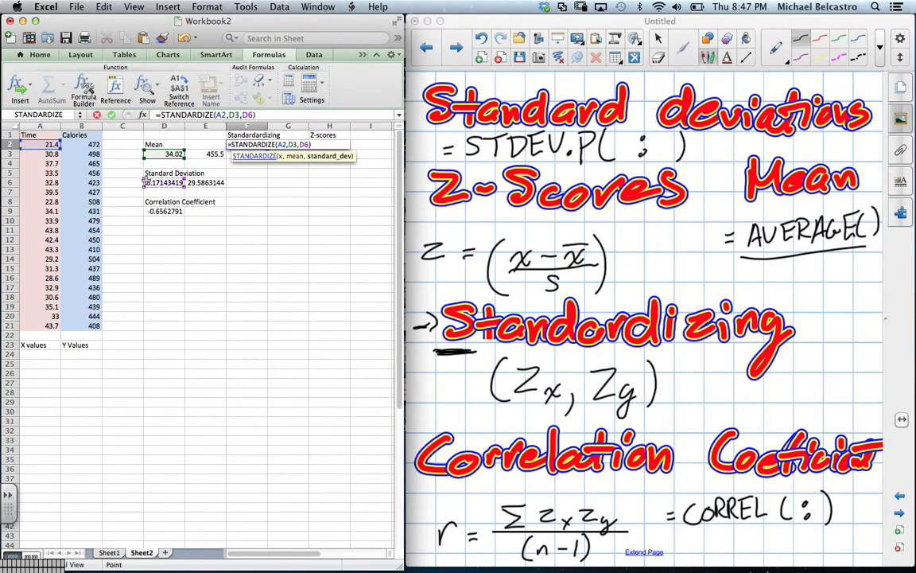
pyautogui.press('Return')
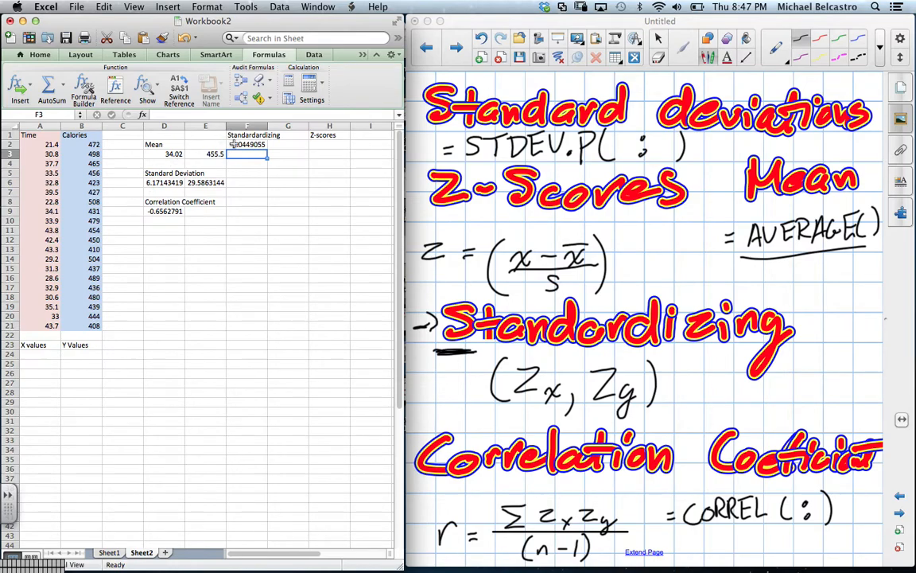
# Standardize the second Time value in F3 with absolute mean and deviation references, using =STANDARDIZE(A3,$D$3,$D$6)
pyautogui.write('=')
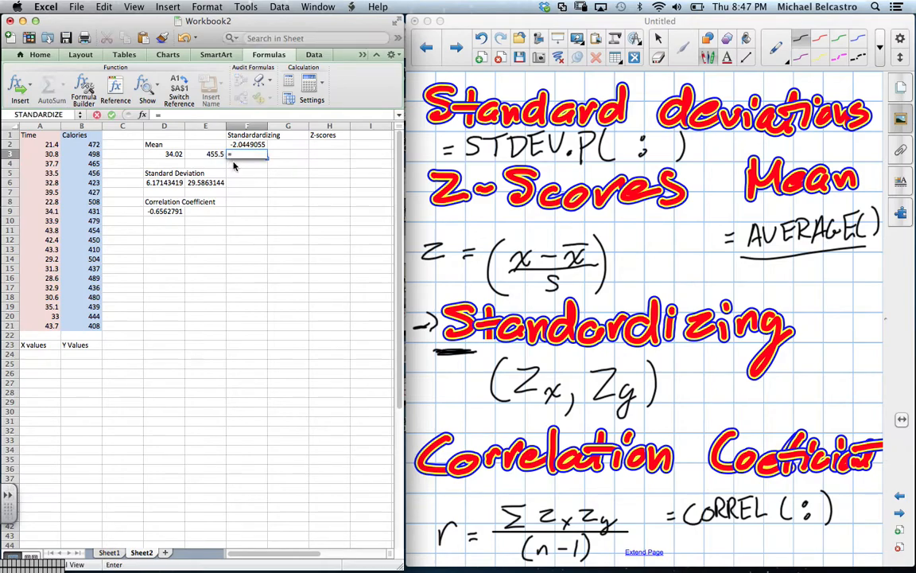
pyautogui.write('STANDARDIZE')
pyautogui.press('Tab')
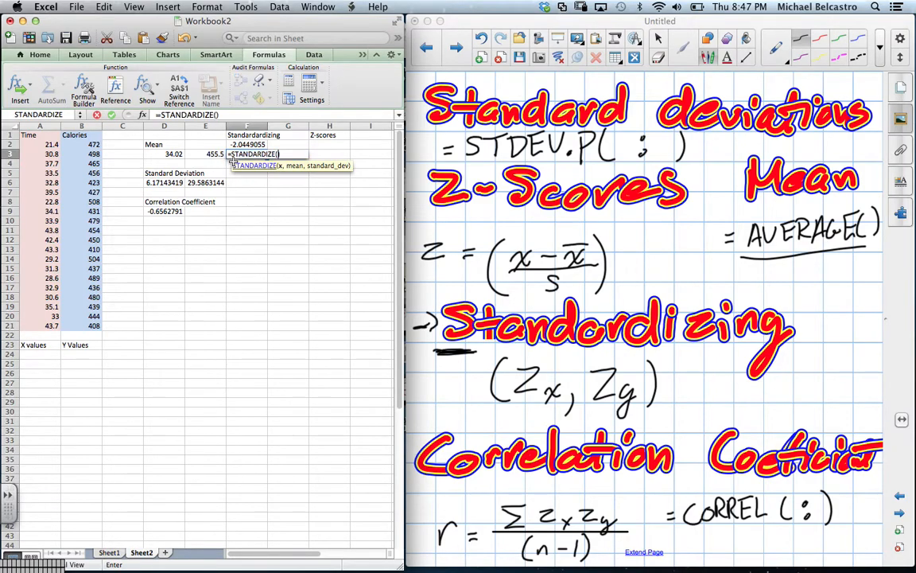
pyautogui.click(33, 156)
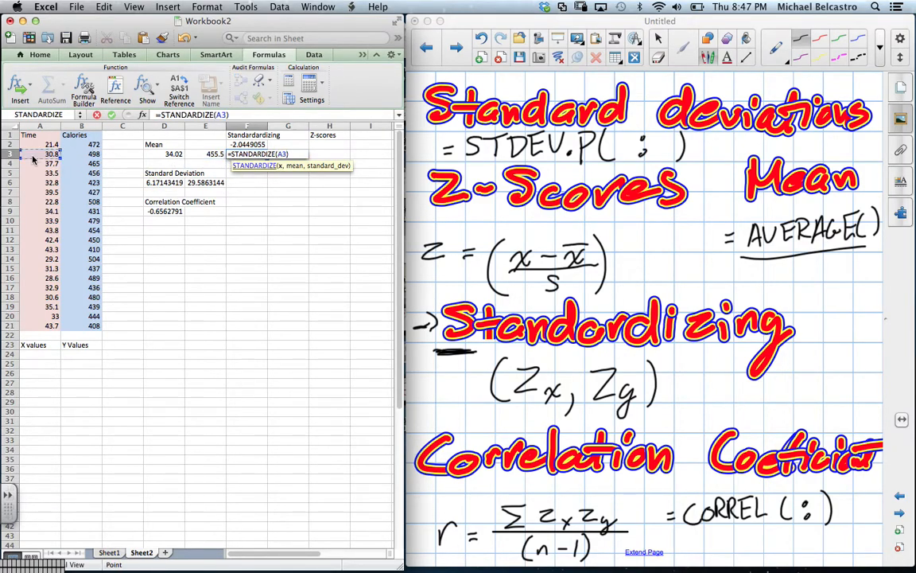
pyautogui.write(',')
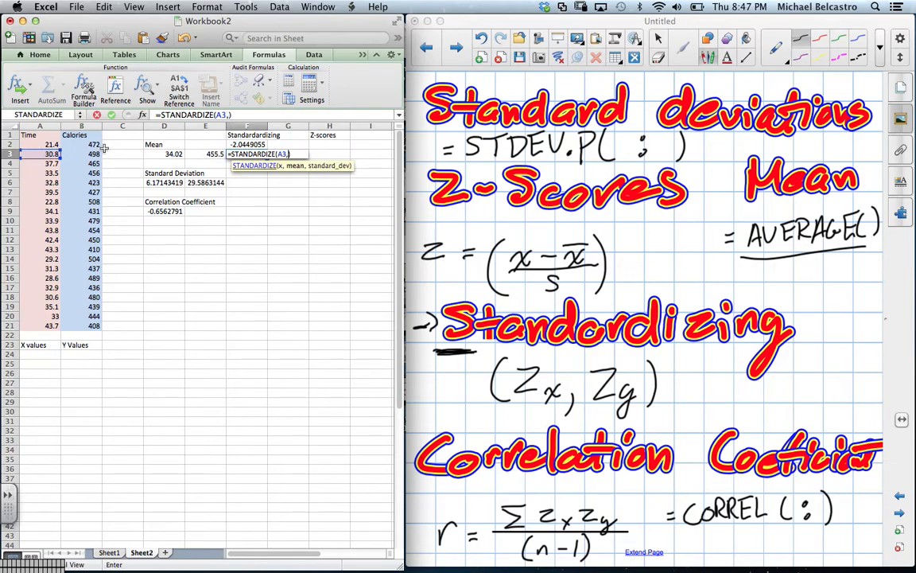
pyautogui.click(163, 153)
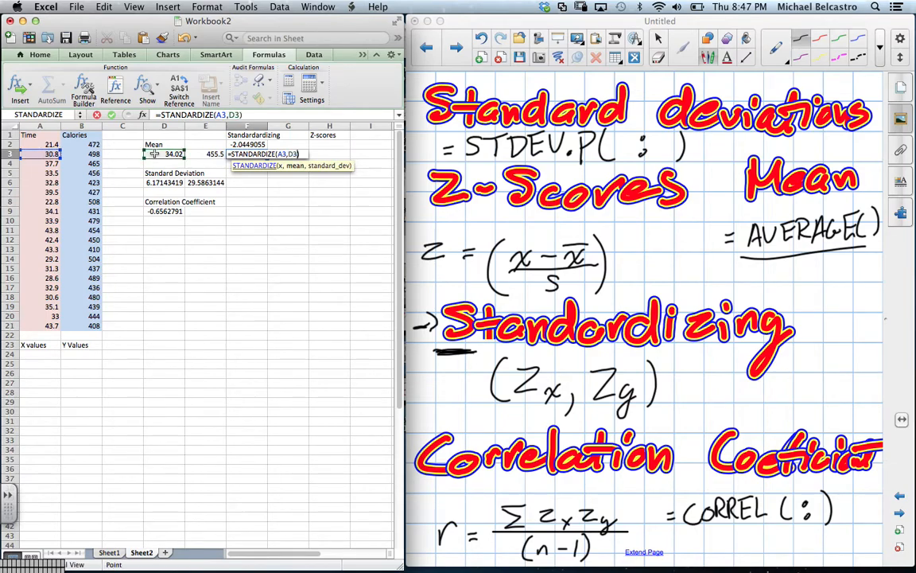
pyautogui.click(292, 153)
pyautogui.write('$D$3,')
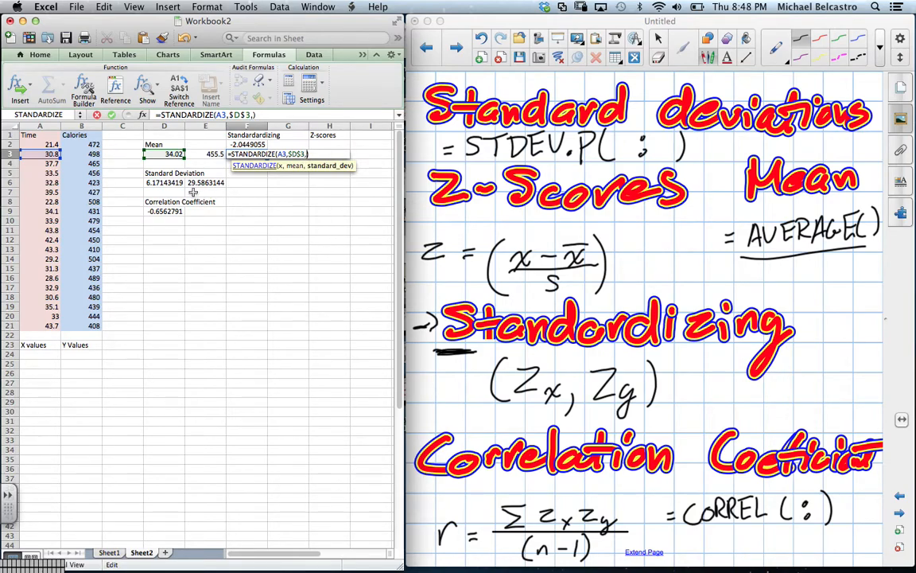
pyautogui.click(168, 185)
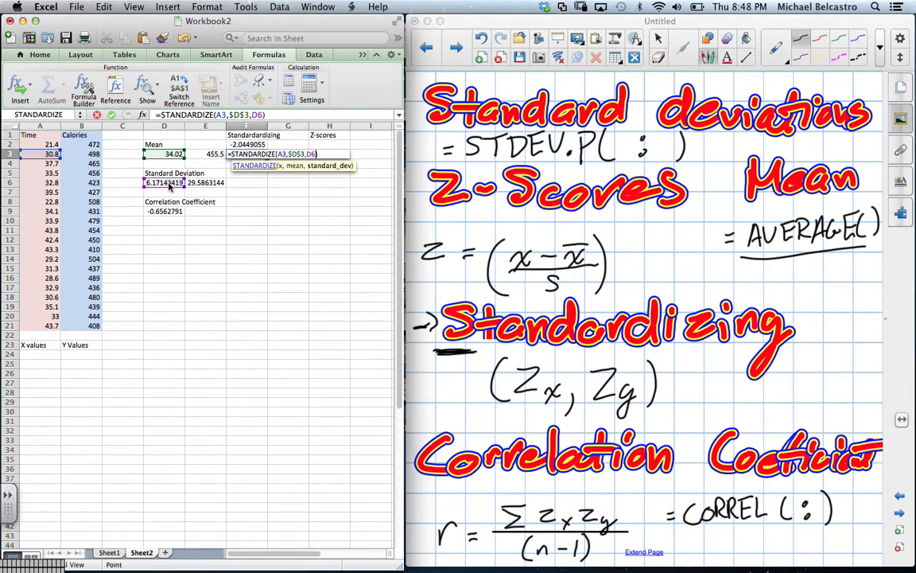
pyautogui.click(310, 154)
pyautogui.press('super+t')
pyautogui.press('Return')
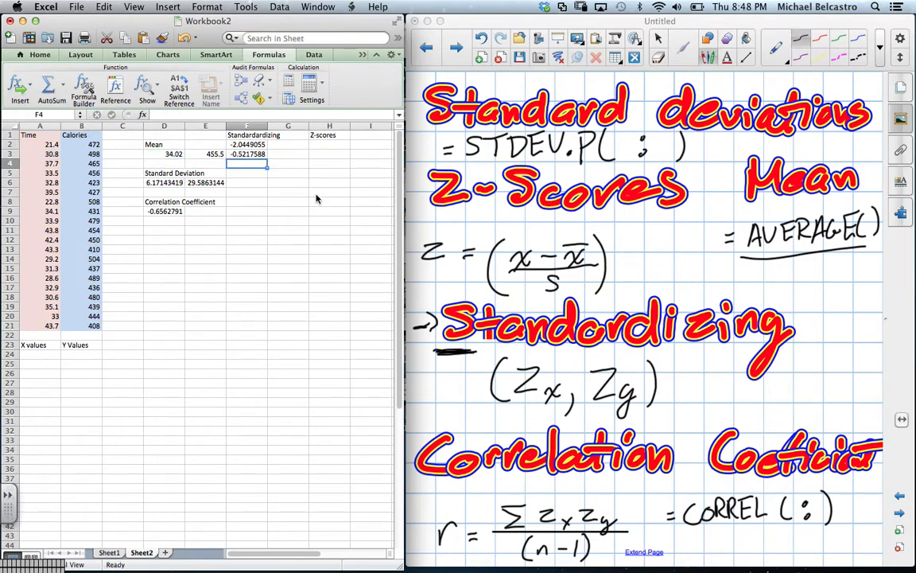
# Copy the STANDARDIZE formula from F3 into F4:F21 for the remaining Time values
pyautogui.click(249, 155)
pyautogui.press('super+c')
pyautogui.moveTo(246, 163); pyautogui.dragTo(241, 324)
pyautogui.press('super+v')
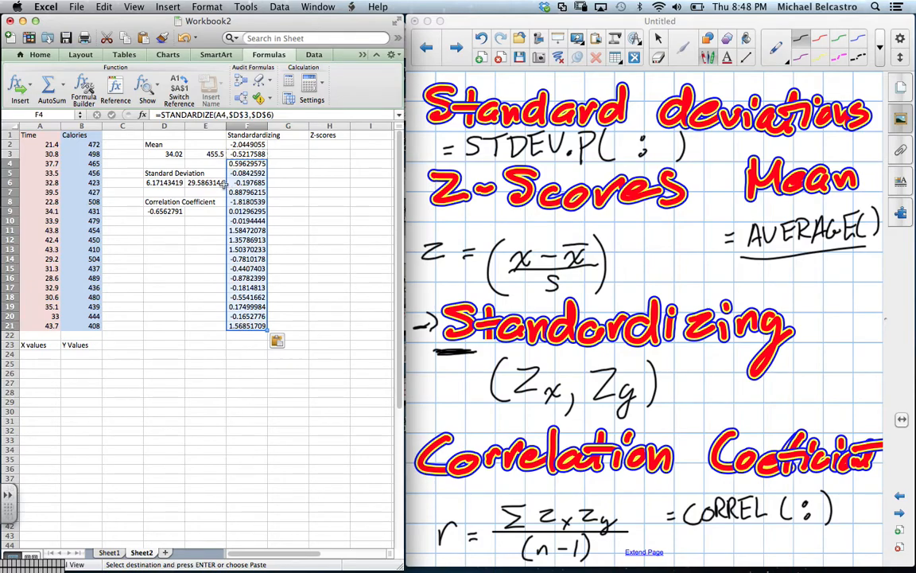
# Apply the Time column's light pink fill to F2:F21 and to the result cells D3, D6 and D9
pyautogui.moveTo(246, 145); pyautogui.dragTo(244, 325)
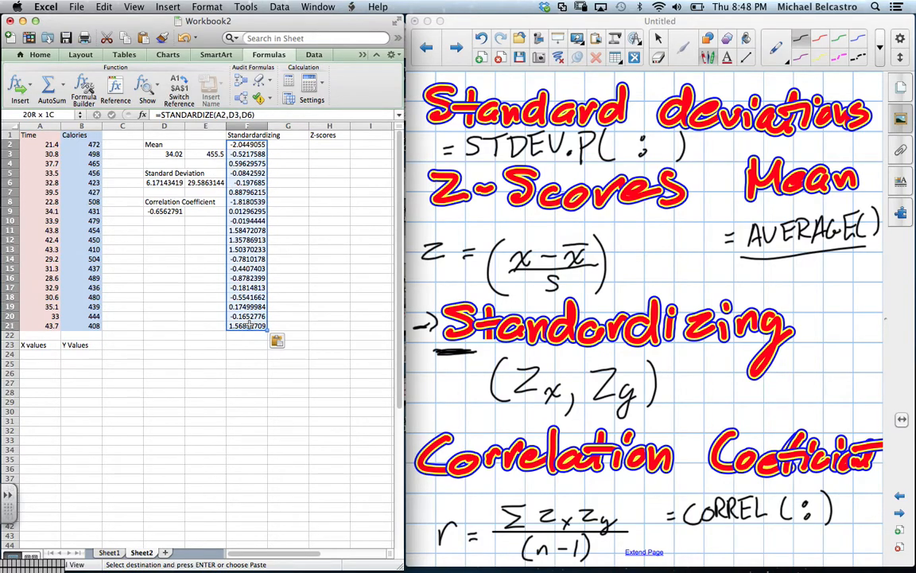
pyautogui.click(40, 56)
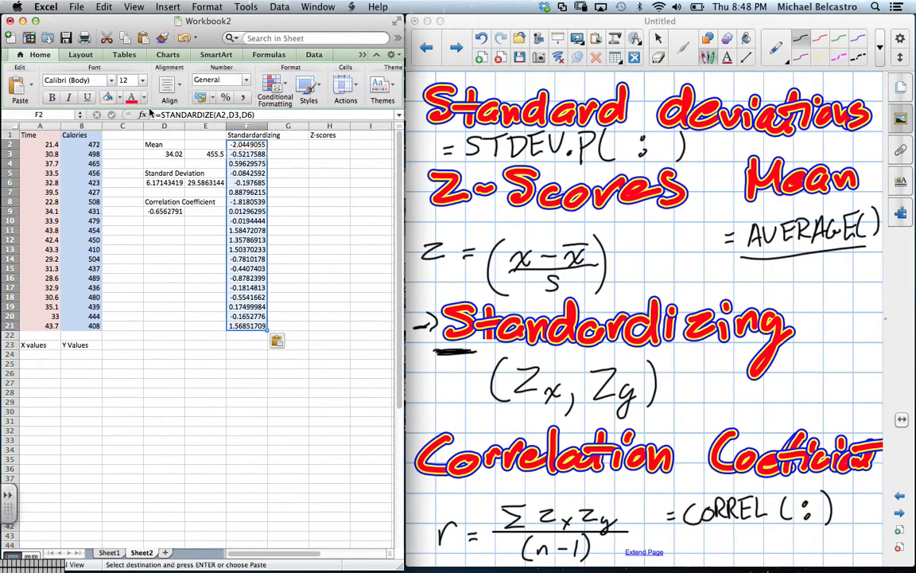
pyautogui.click(108, 97)
pyautogui.click(159, 154)
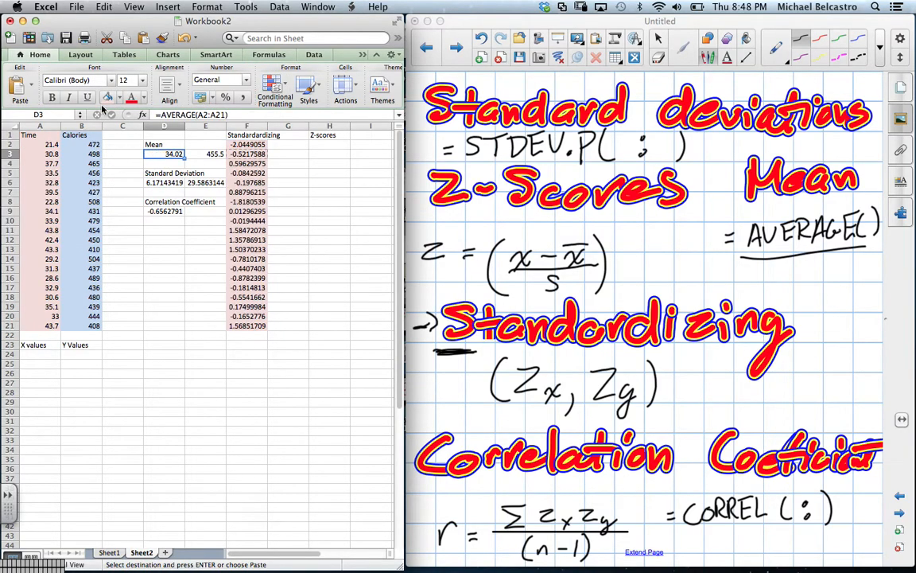
pyautogui.click(169, 182)
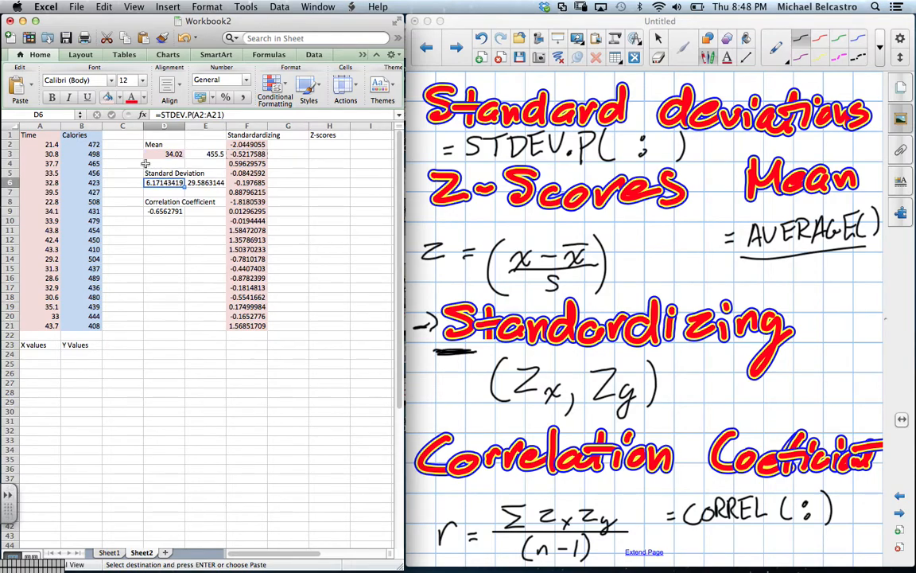
pyautogui.click(153, 213)
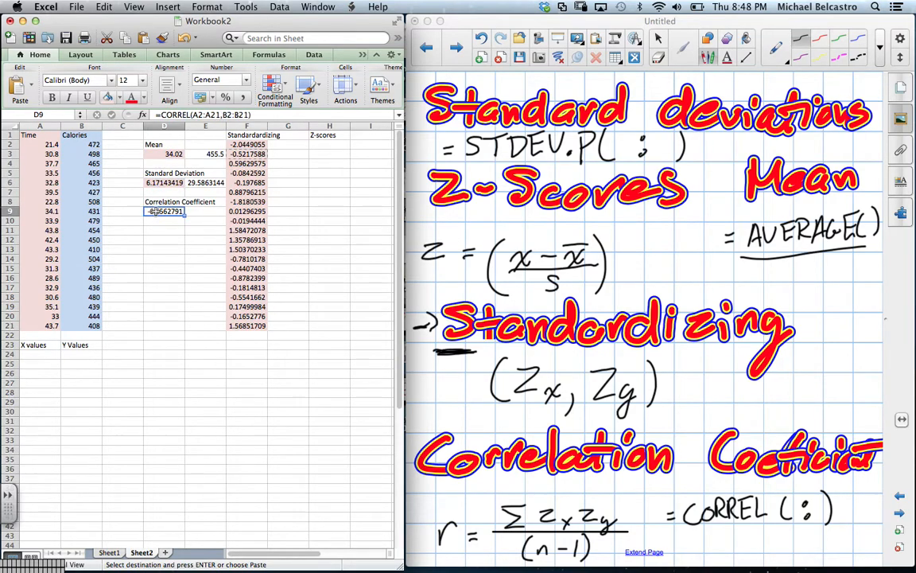
# Standardize the first Calories value in G2 with absolute mean and deviation references, using =STANDARDIZE(B2,$E$3,$E$6)
pyautogui.click(283, 143)
pyautogui.write('=')
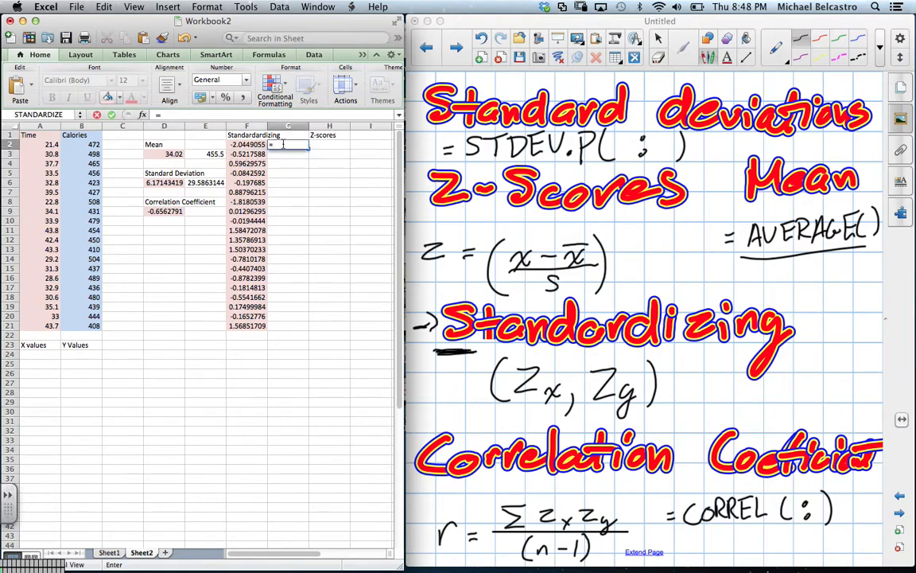
pyautogui.write('ST')
pyautogui.press('Down')
pyautogui.press('Tab')
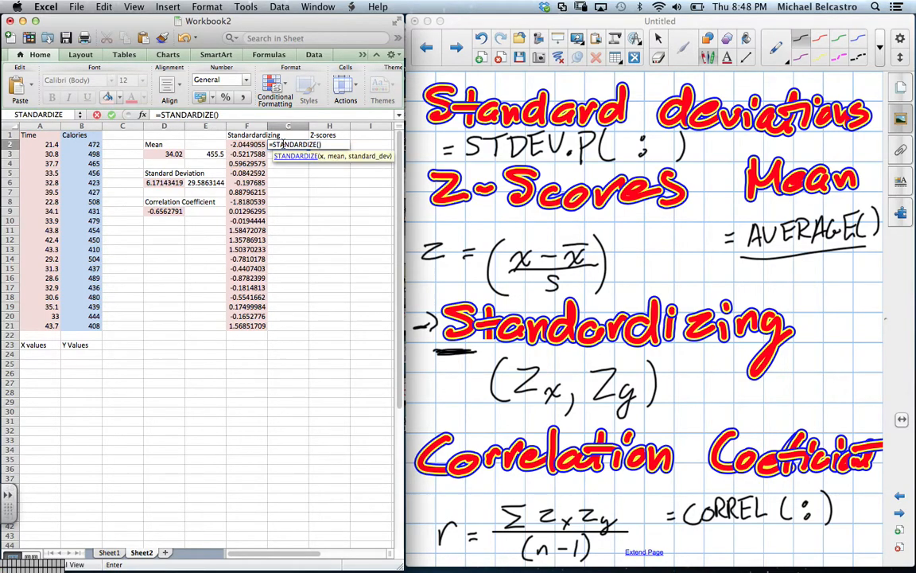
pyautogui.click(95, 147)
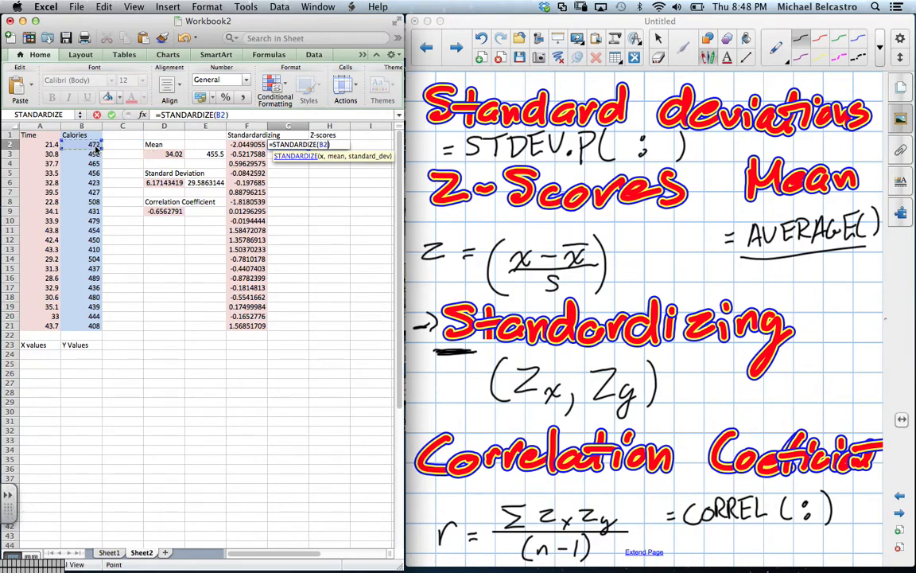
pyautogui.write(',')
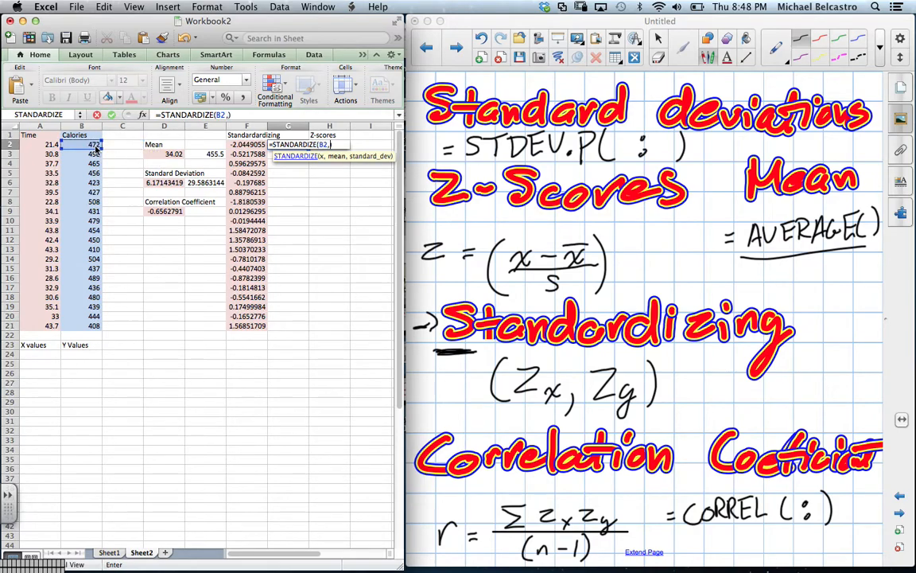
pyautogui.click(201, 153)
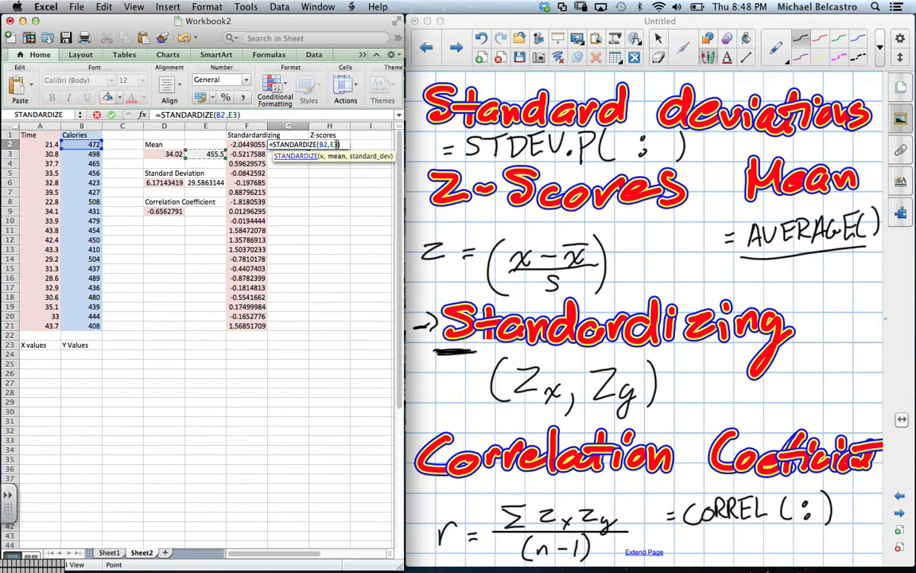
pyautogui.click(335, 145)
pyautogui.write('$E')
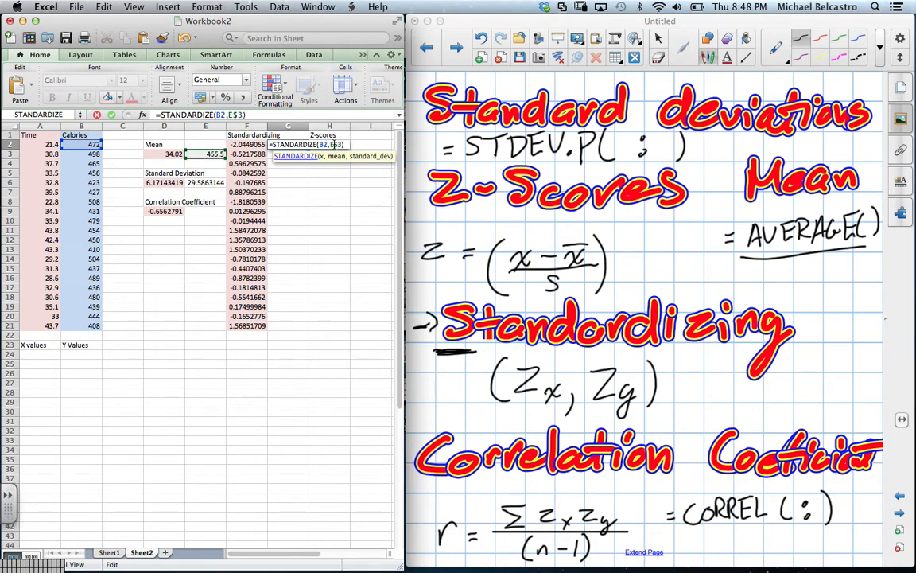
pyautogui.write('$3,')
pyautogui.click(217, 183)
pyautogui.click(353, 145)
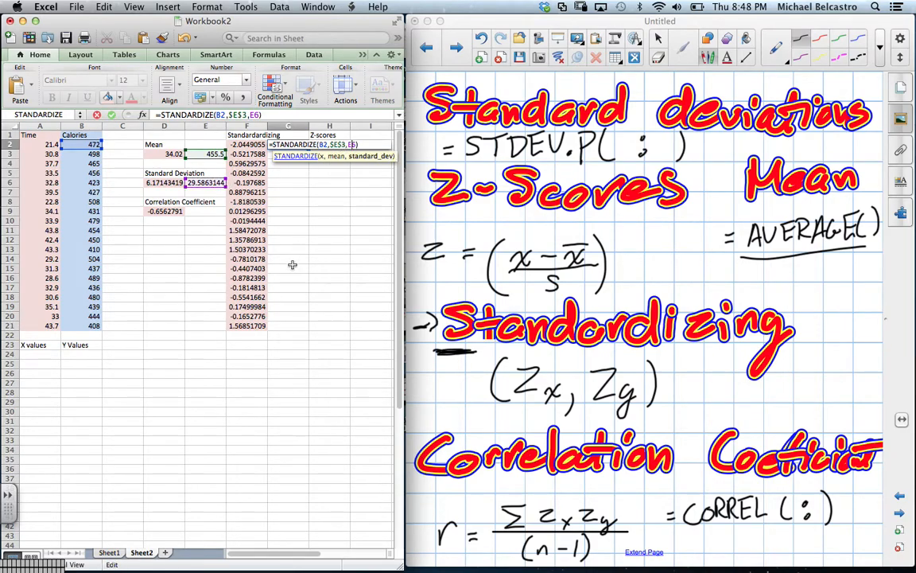
pyautogui.write('$E$')
pyautogui.press('Return')
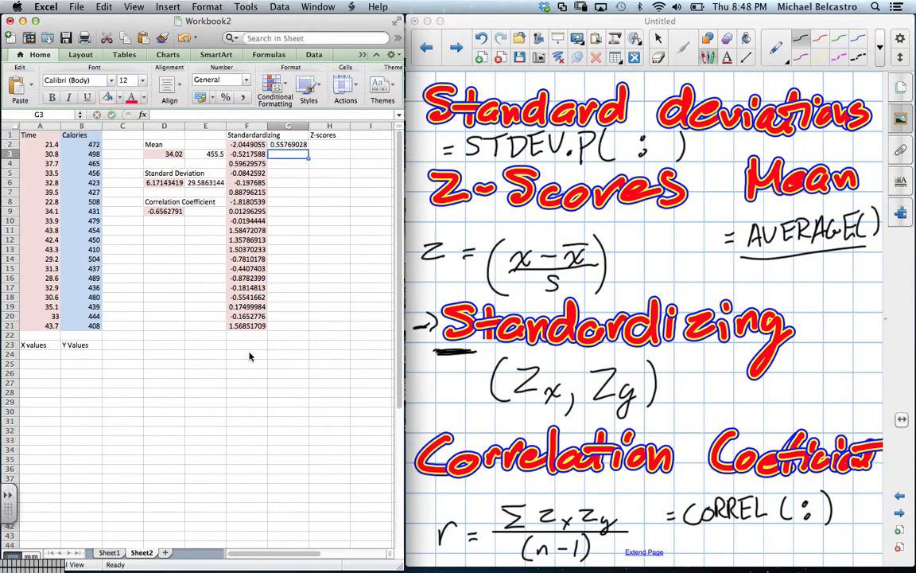
# Copy the STANDARDIZE formula from G2 into G3:G21 for the remaining Calories values
pyautogui.click(286, 145)
pyautogui.press('super+c')
pyautogui.moveTo(286, 154); pyautogui.dragTo(271, 325)
pyautogui.press('super+v')
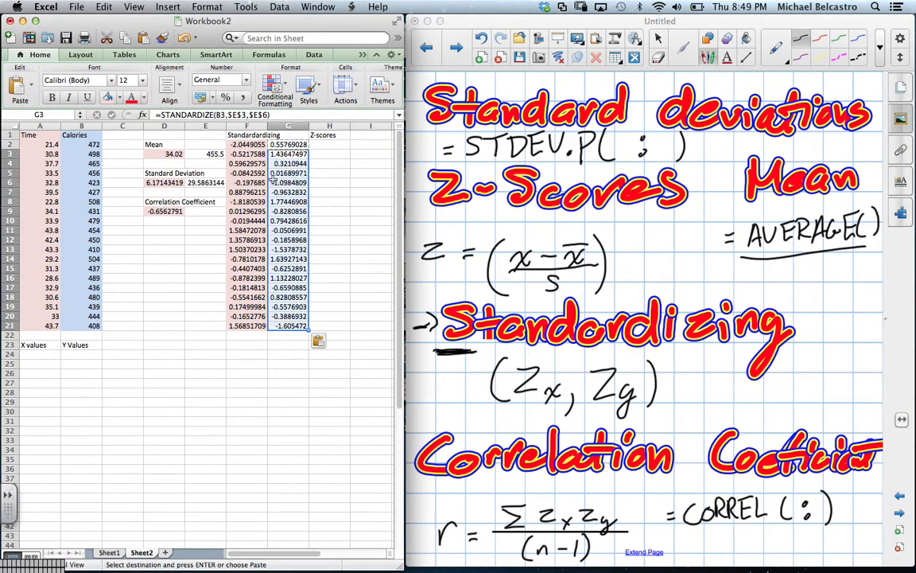
# Apply the Calories column's light blue fill to G2:G21 and to the Calories mean and standard deviation cells E3 and E6
pyautogui.moveTo(280, 145); pyautogui.dragTo(273, 326)
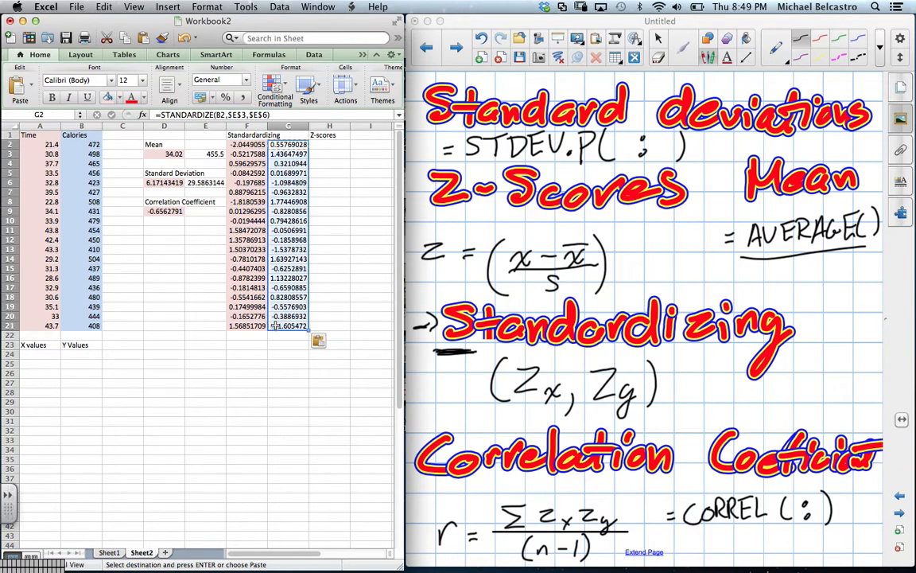
pyautogui.click(117, 97)
pyautogui.press('Escape')
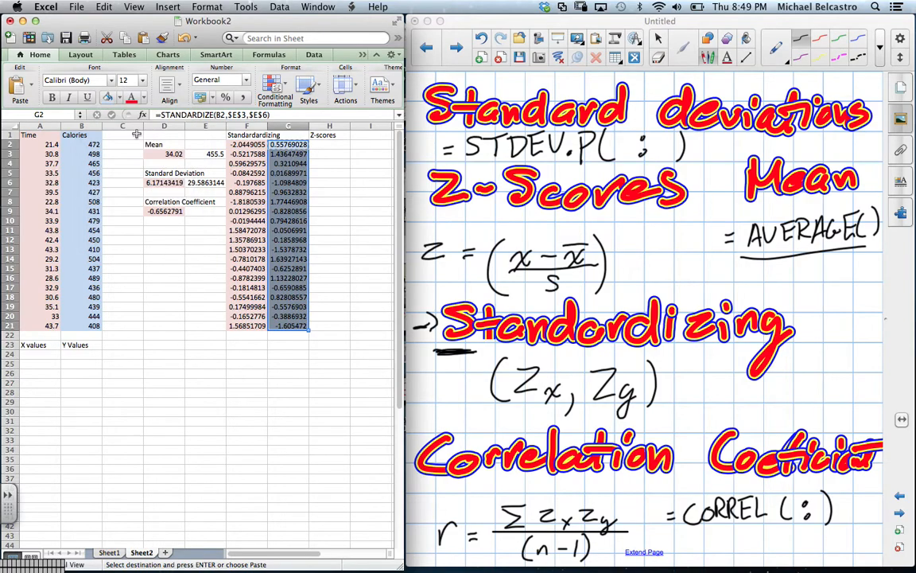
pyautogui.click(198, 153)
pyautogui.click(108, 97)
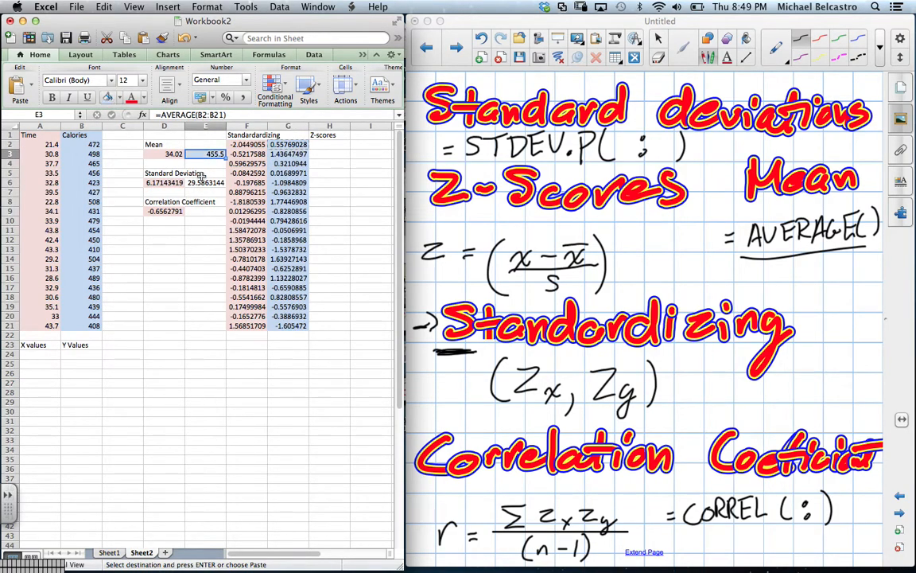
pyautogui.press('Down')
pyautogui.press('Down')
pyautogui.press('Down')
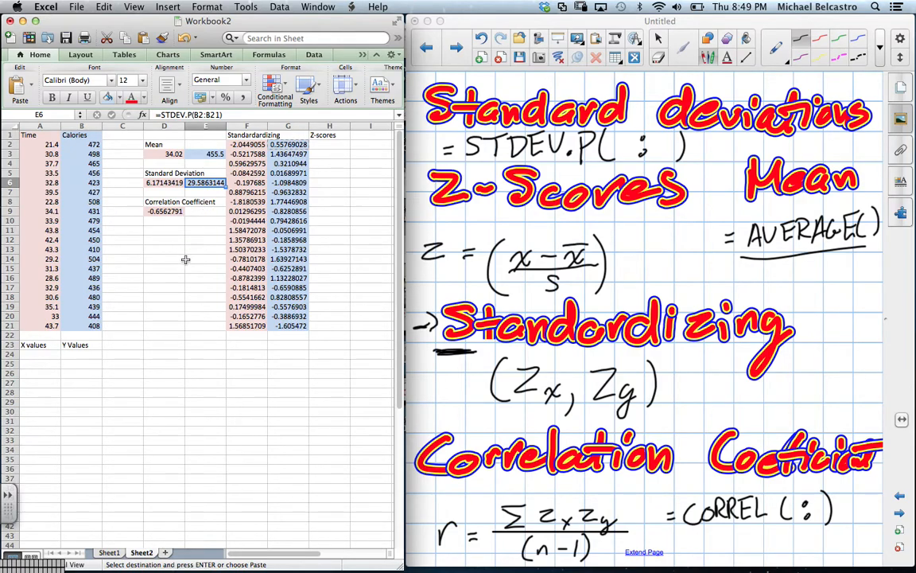
# Switch to Notebook, handwrite "=STANDARDIZE(" beside (Zx, Zy) with the arguments "(x, mean, SD)" and an arrow, and mark the z-score formula with a small arrow
pyautogui.click(331, 148)
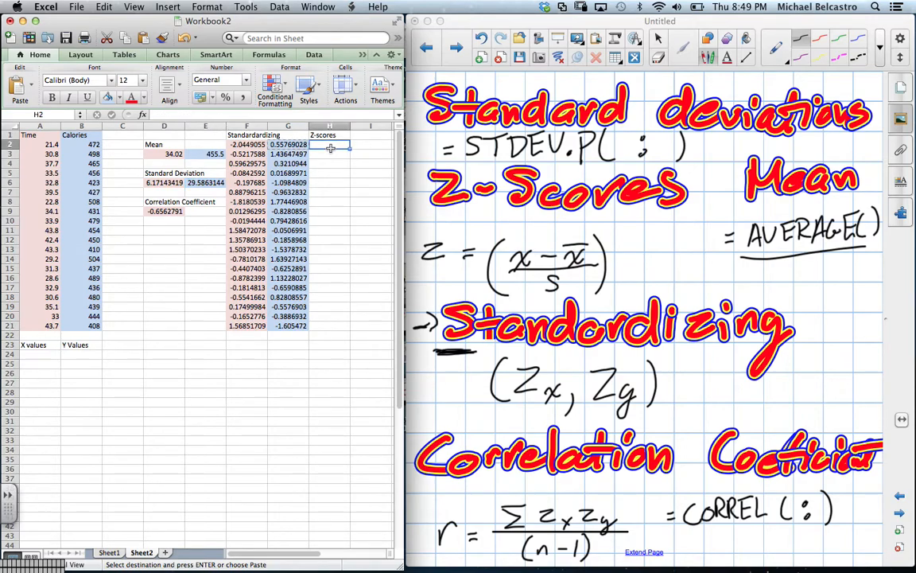
pyautogui.click(708, 69)
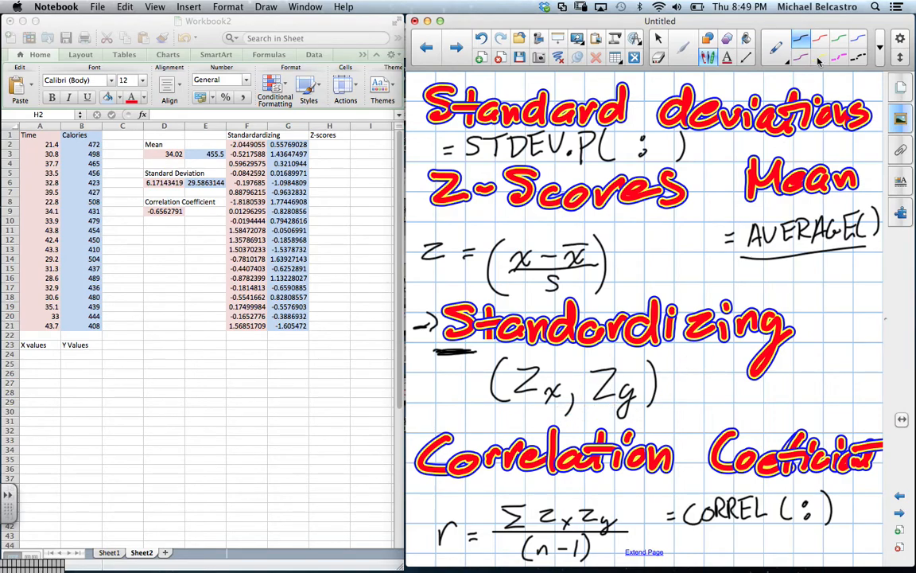
pyautogui.moveTo(667, 381); pyautogui.dragTo(677, 380)
pyautogui.moveTo(668, 388)
pyautogui.mouseDown()
pyautogui.moveTo(682, 391)
pyautogui.moveTo(706, 375)
pyautogui.mouseUp()
pyautogui.moveTo(699, 377)
pyautogui.mouseDown()
pyautogui.moveTo(700, 392)
pyautogui.moveTo(723, 392)
pyautogui.moveTo(735, 377)
pyautogui.moveTo(747, 391)
pyautogui.moveTo(814, 392)
pyautogui.mouseUp()
pyautogui.moveTo(819, 377)
pyautogui.mouseDown()
pyautogui.moveTo(819, 392)
pyautogui.moveTo(831, 377)
pyautogui.mouseUp()
pyautogui.moveTo(821, 385); pyautogui.dragTo(830, 385)
pyautogui.moveTo(820, 392); pyautogui.dragTo(844, 398)
pyautogui.moveTo(799, 349); pyautogui.dragTo(809, 356)
pyautogui.moveTo(809, 348)
pyautogui.mouseDown()
pyautogui.moveTo(799, 356)
pyautogui.moveTo(878, 356)
pyautogui.moveTo(793, 358)
pyautogui.mouseUp()
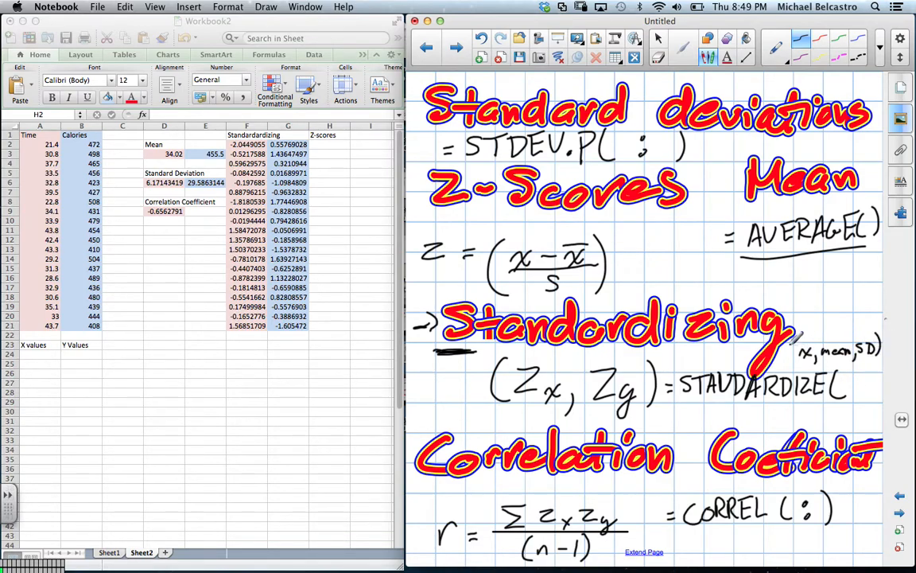
pyautogui.moveTo(849, 368); pyautogui.dragTo(864, 369)
pyautogui.click(305, 135)
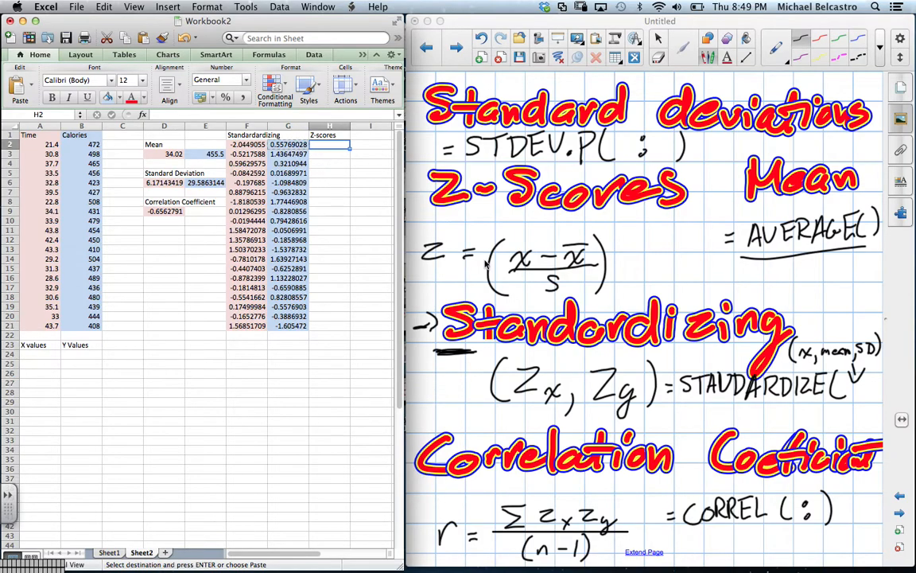
pyautogui.click(602, 264)
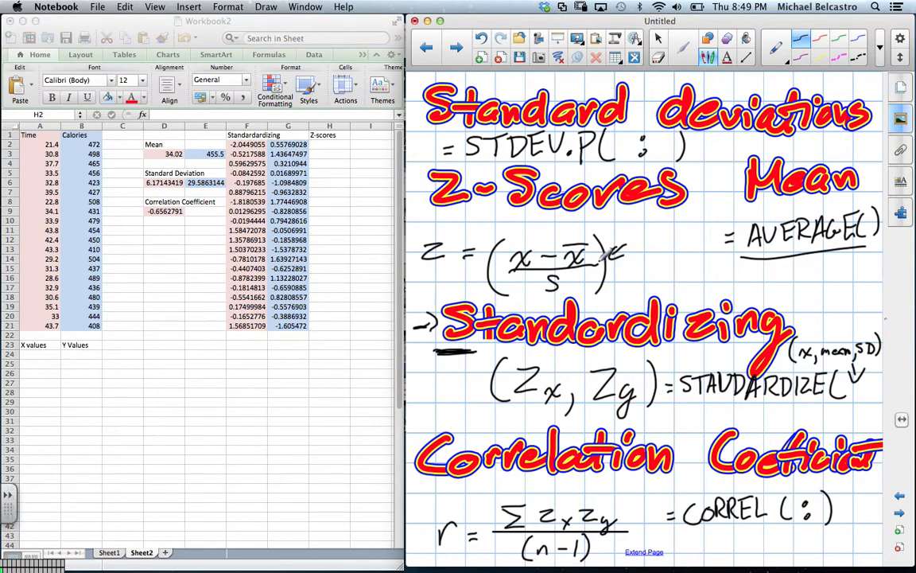
# Switch to Excel and begin the first Time z-score in H2 by subtracting the mean, with =A2-D3
pyautogui.click(326, 144)
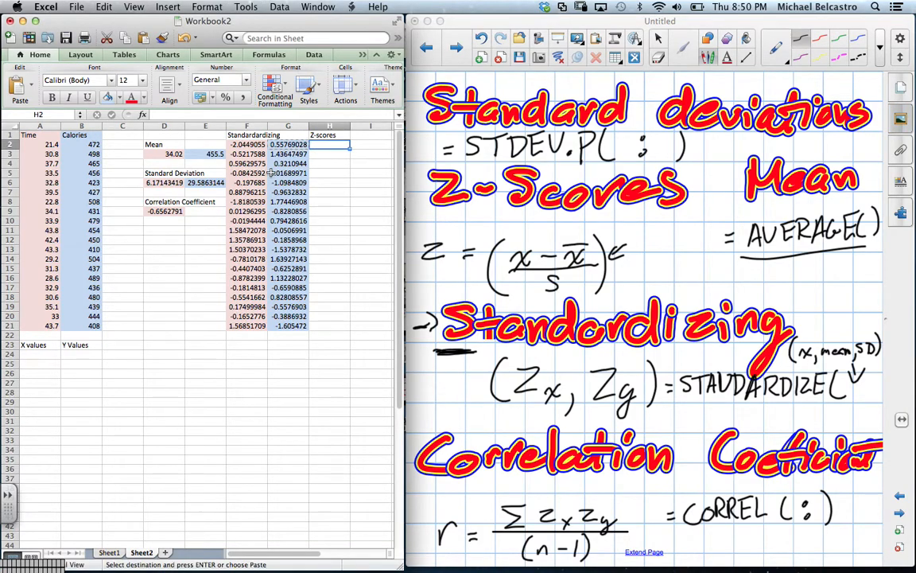
pyautogui.press('=')
pyautogui.click(45, 145)
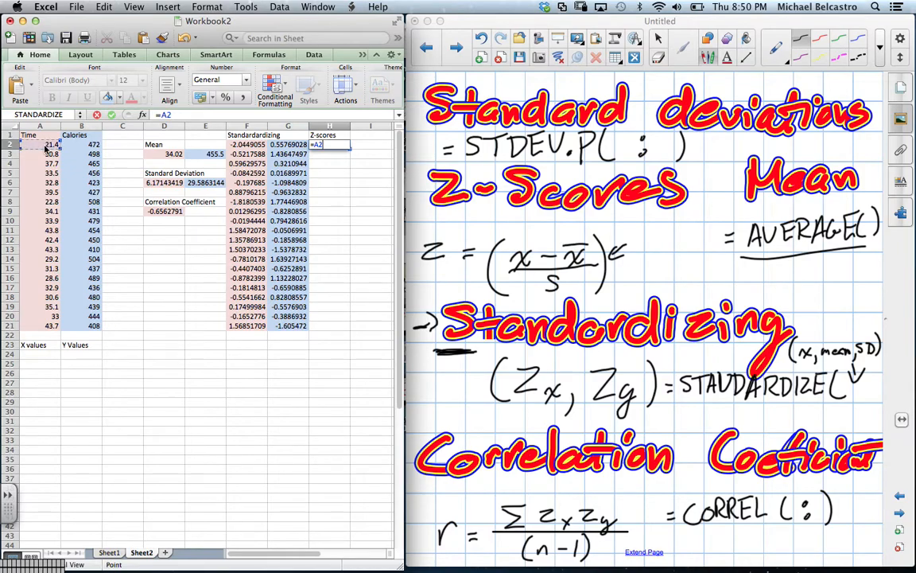
pyautogui.write('-')
pyautogui.press('Left')
pyautogui.press('Left')
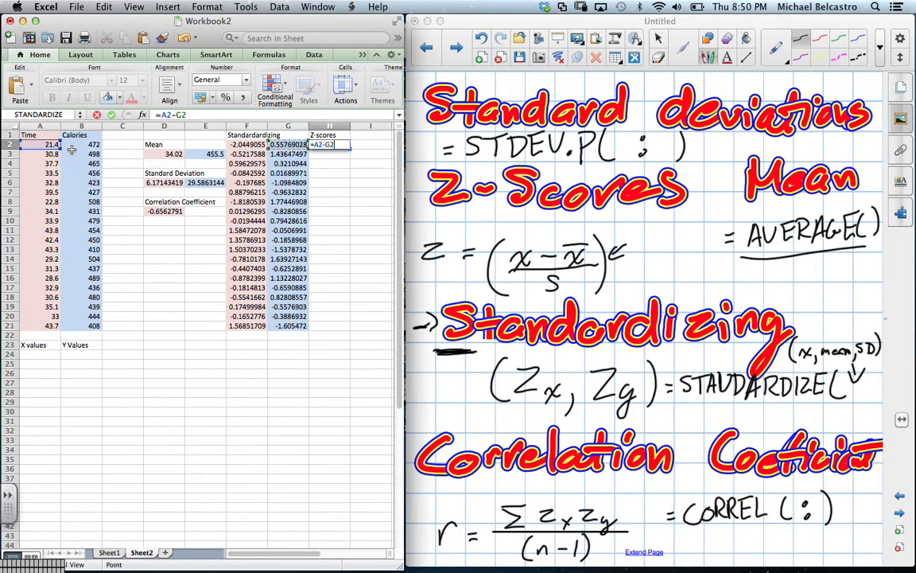
pyautogui.press('Left')
pyautogui.press('Left')
pyautogui.press('Down')
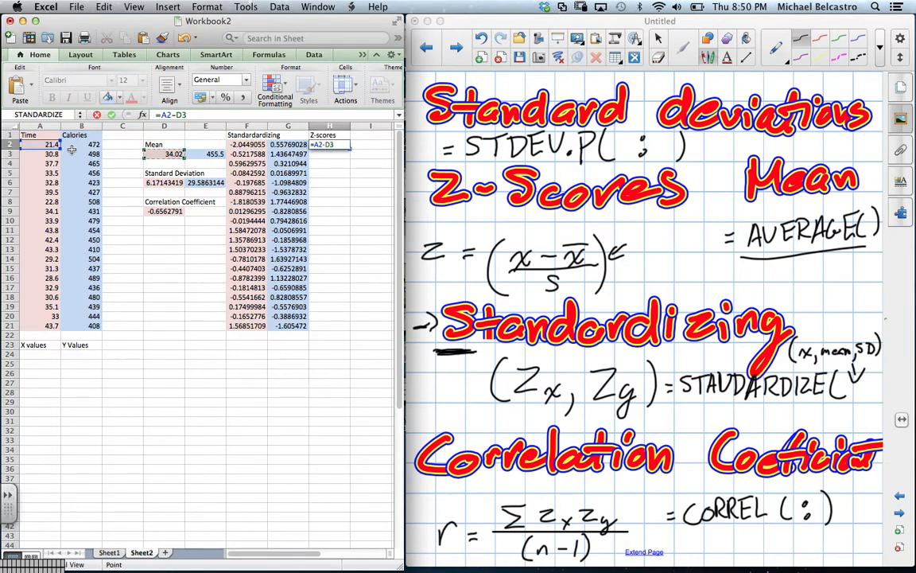
# Make the mean reference in H2's formula absolute and enclose the difference in parentheses, giving =(A2-$D$3)
pyautogui.click(331, 147)
pyautogui.press('Left')
pyautogui.press('Left')
pyautogui.press('Left')
pyautogui.write('$')
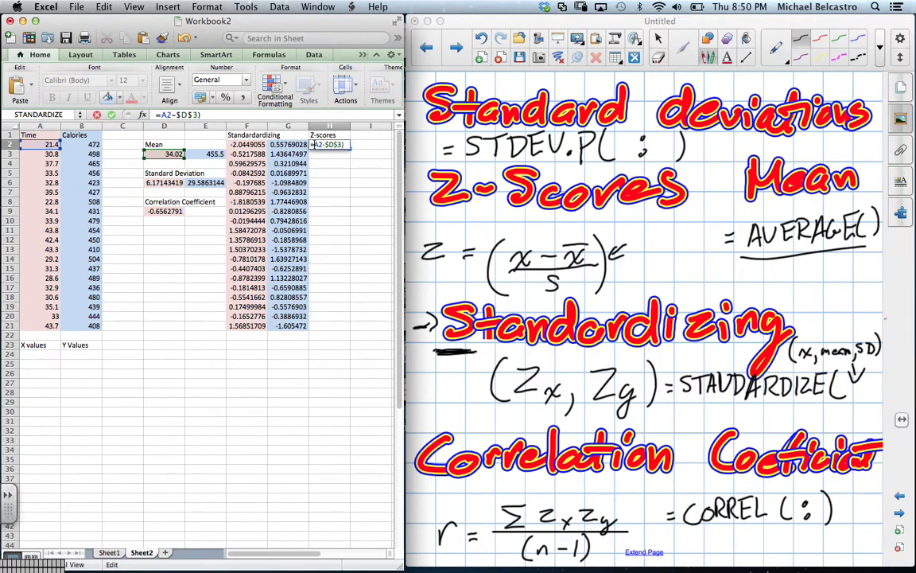
pyautogui.write('(')
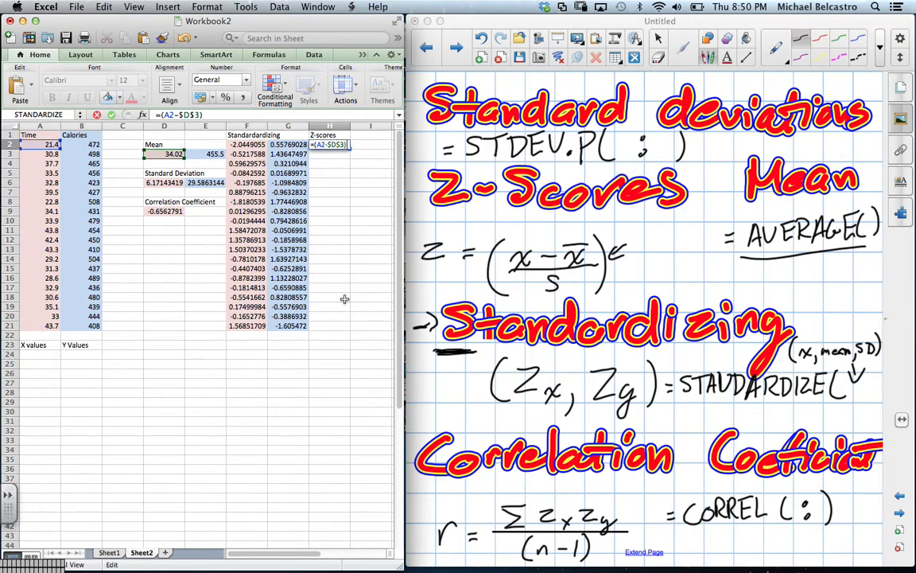
# Divide H2's difference by the absolute Time standard deviation reference, completing the formula =(A2-$D$3)/$D$6
pyautogui.click(169, 183)
pyautogui.press('F2')
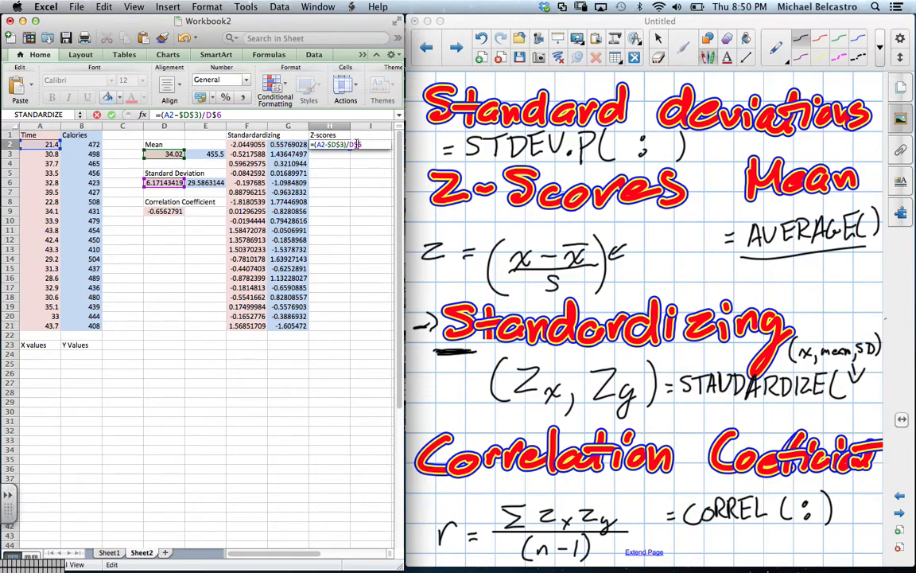
pyautogui.write('$')
pyautogui.press('Return')
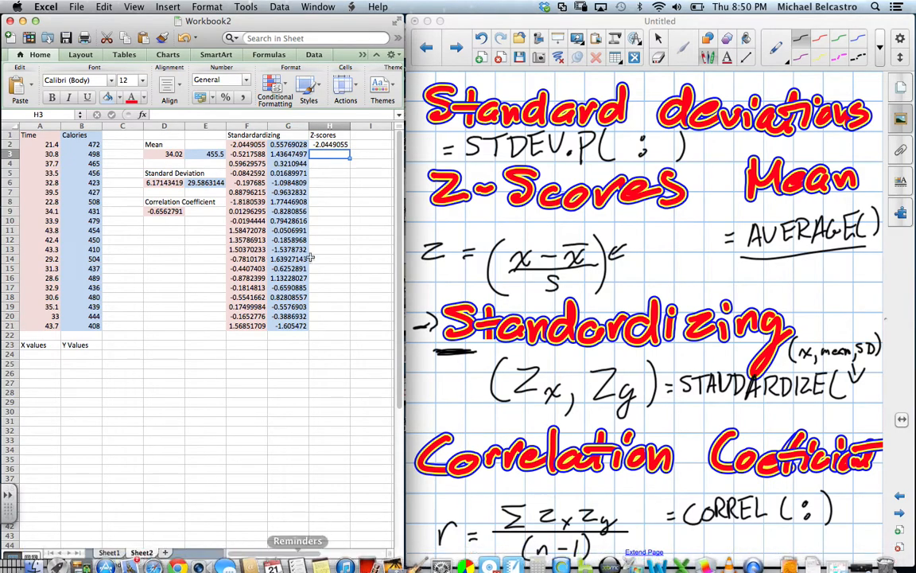
# Copy the z-score formula from H2 into H3:H21 for the remaining Time values
pyautogui.click(328, 144)
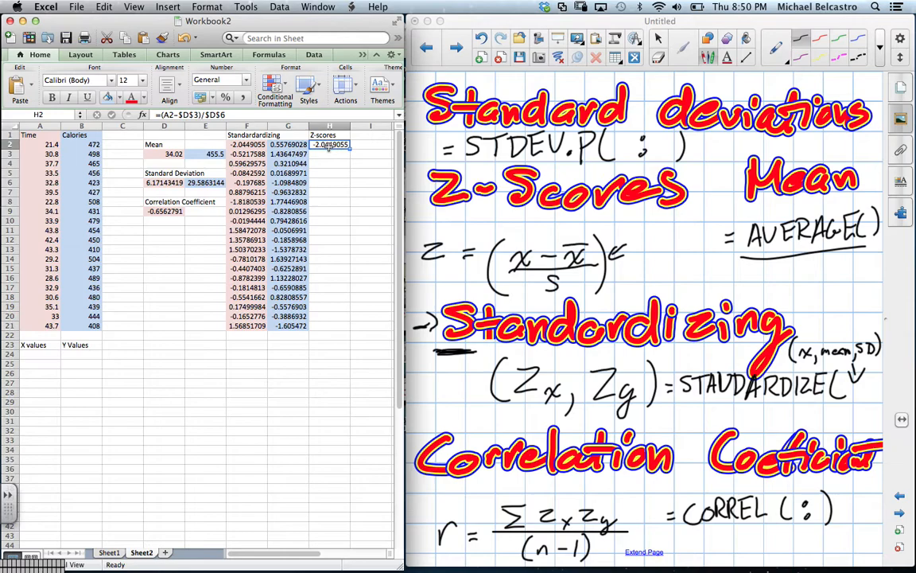
pyautogui.press('super+c')
pyautogui.moveTo(329, 155); pyautogui.dragTo(324, 326)
pyautogui.press('super+v')
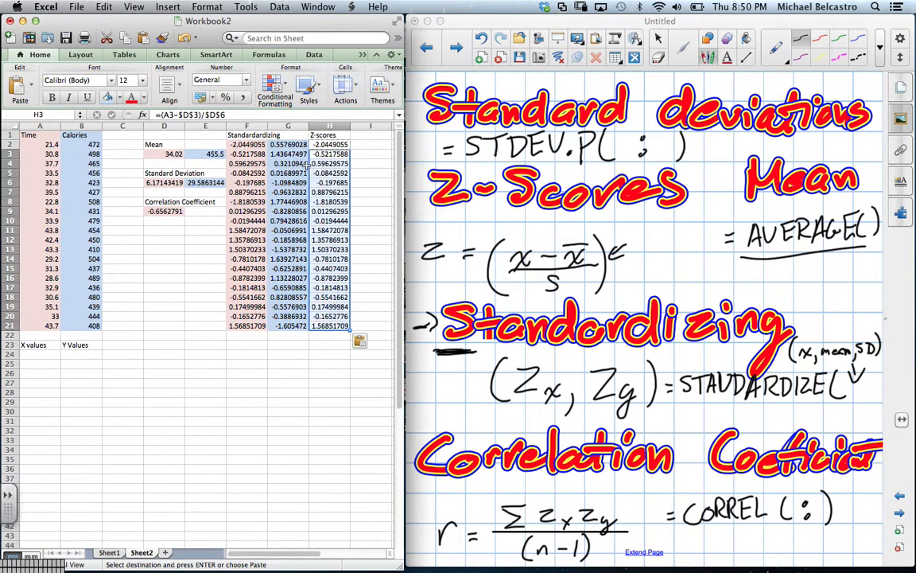
# Apply the Time column's light pink fill to the z-scores in H2:H21
pyautogui.moveTo(326, 143); pyautogui.dragTo(326, 326)
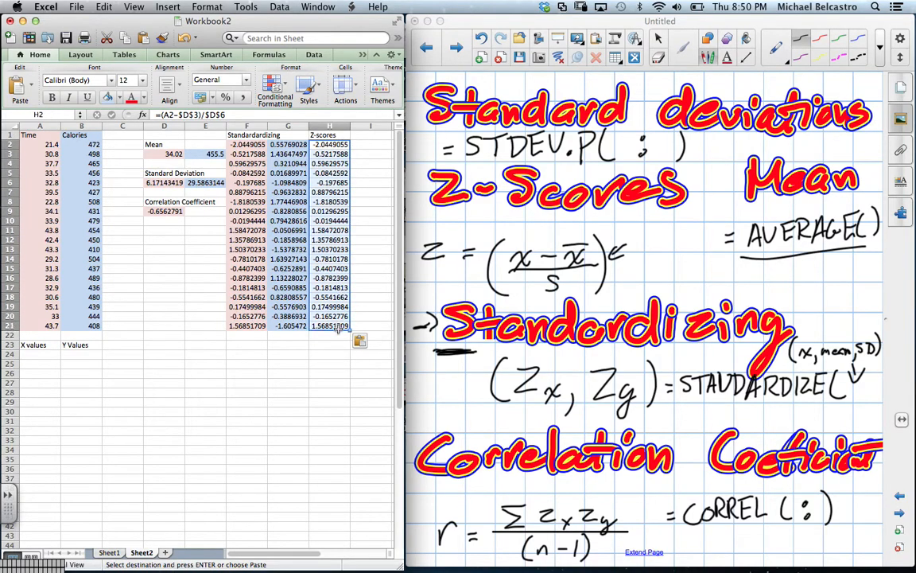
pyautogui.click(117, 97)
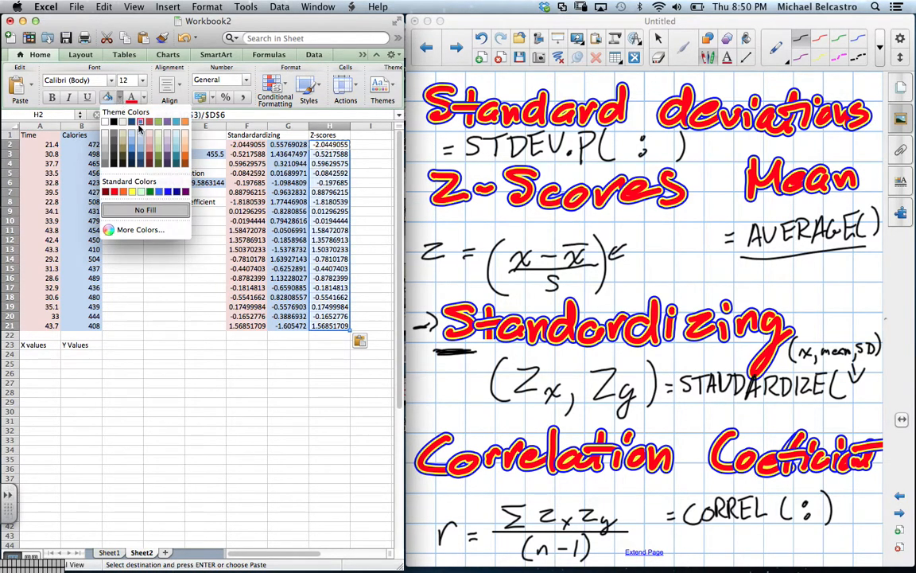
pyautogui.click(145, 134)
pyautogui.click(330, 363)
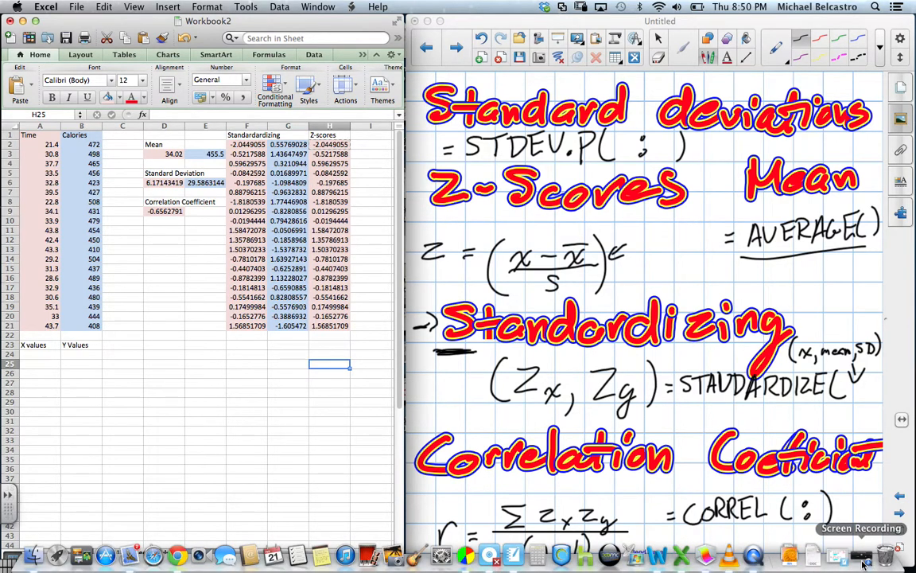
pyautogui.click(865, 564)
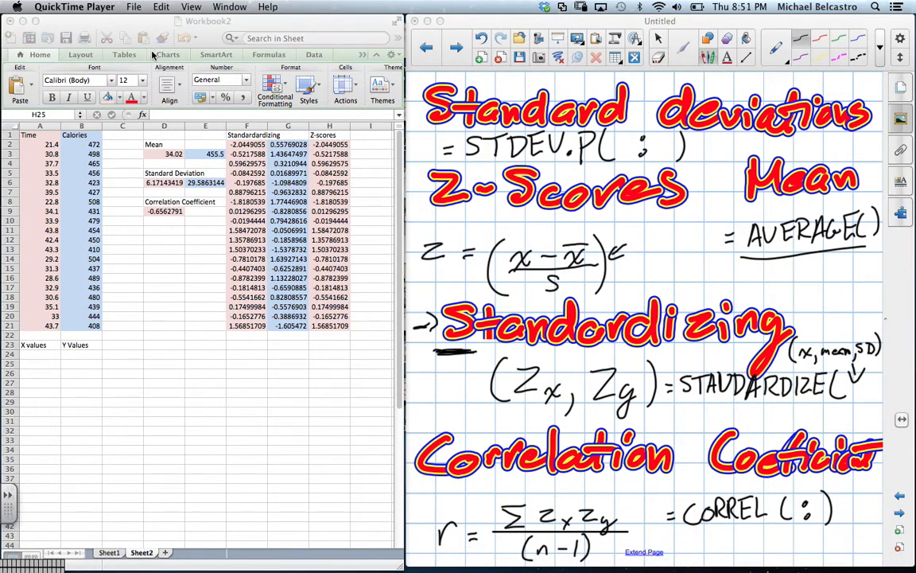